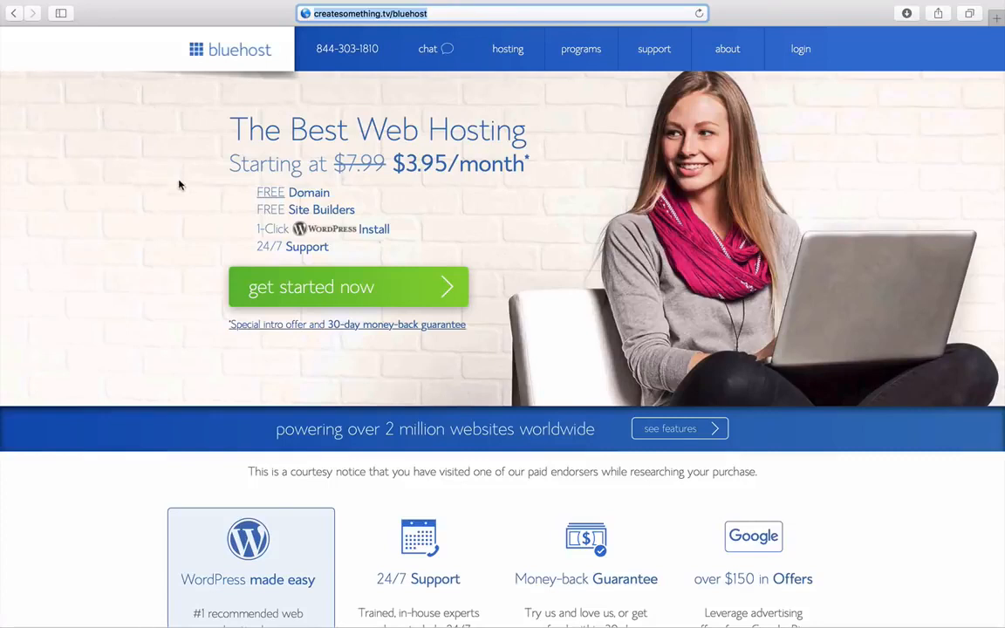
Start the web hosting sign-up and choose the plus plan
left_click(258, 287)
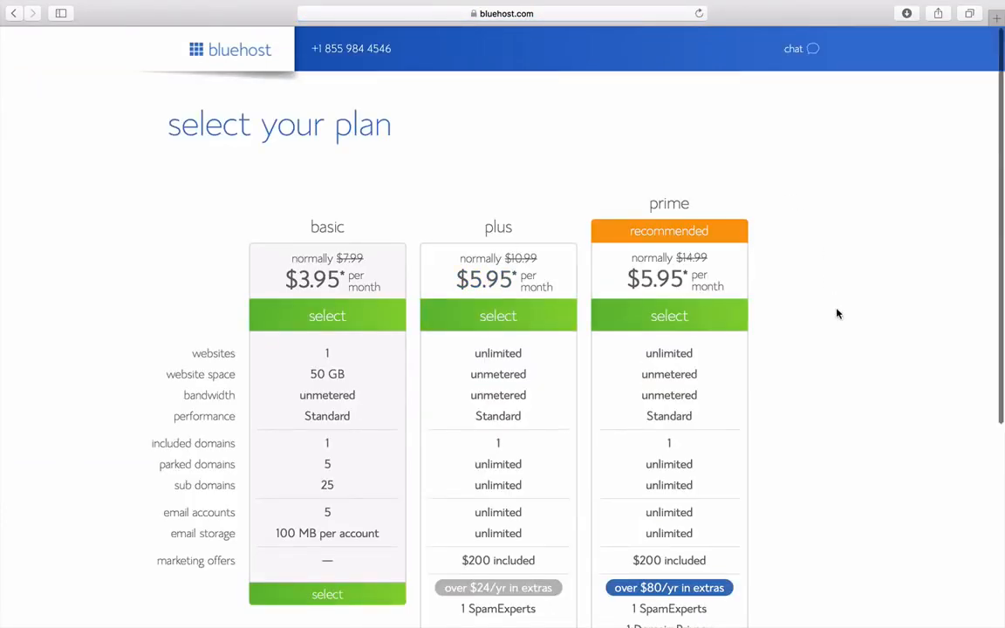
scroll(837, 314, "down", 2)
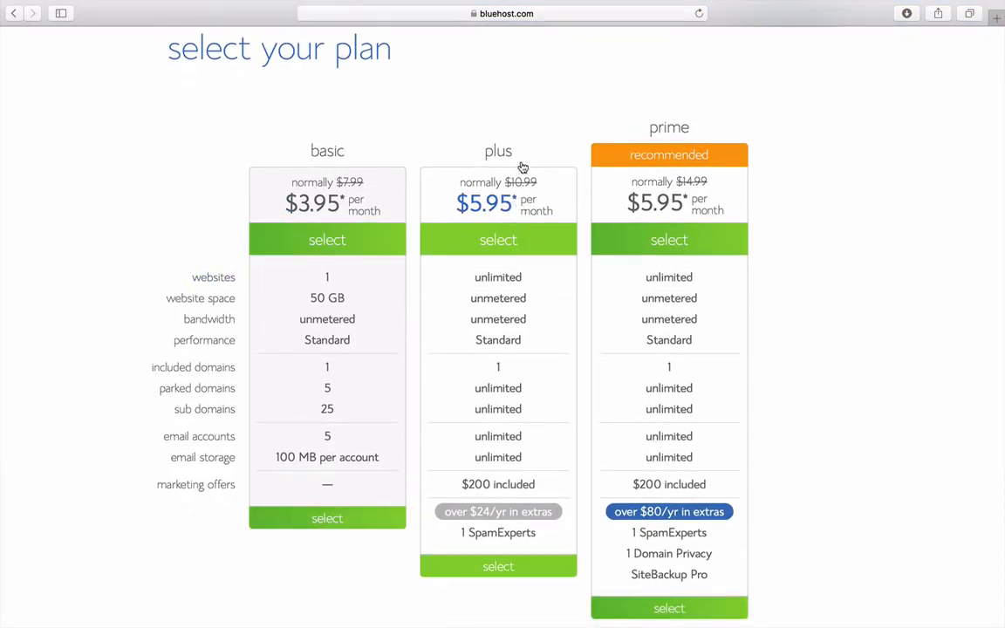
scroll(538, 130, "down", 1)
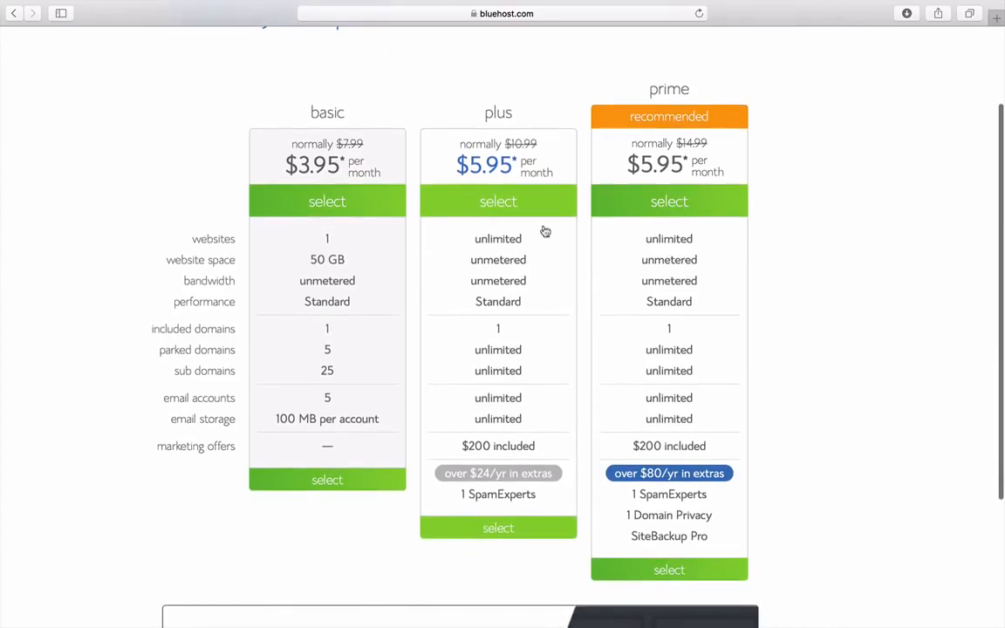
left_click(518, 535)
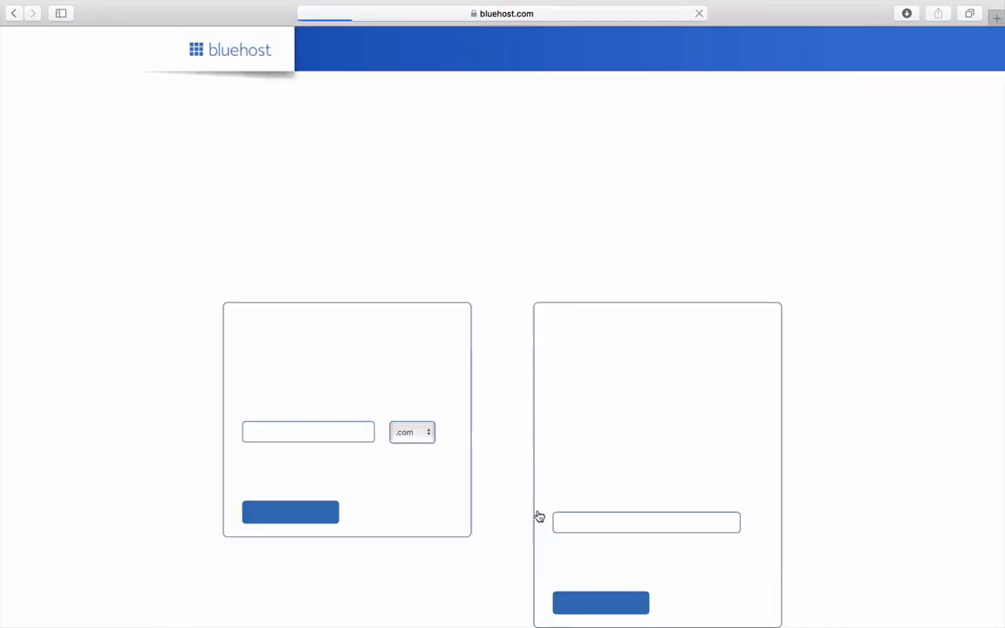
Request the free new domain colewebbmedia2 with the .com ending and continue to the account information form
left_click(329, 331)
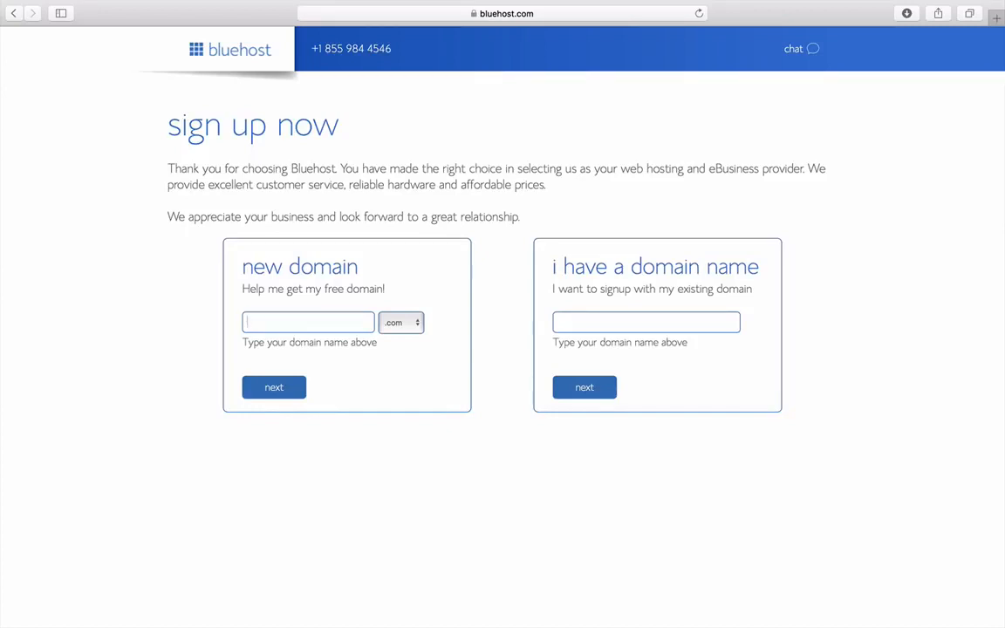
type("colewebbmedia2")
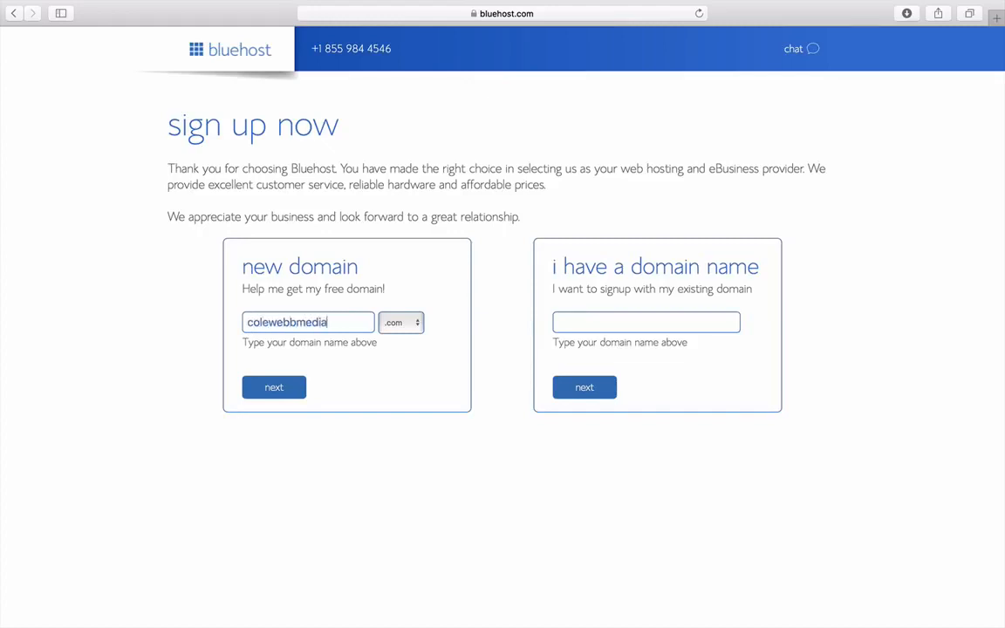
left_click(256, 387)
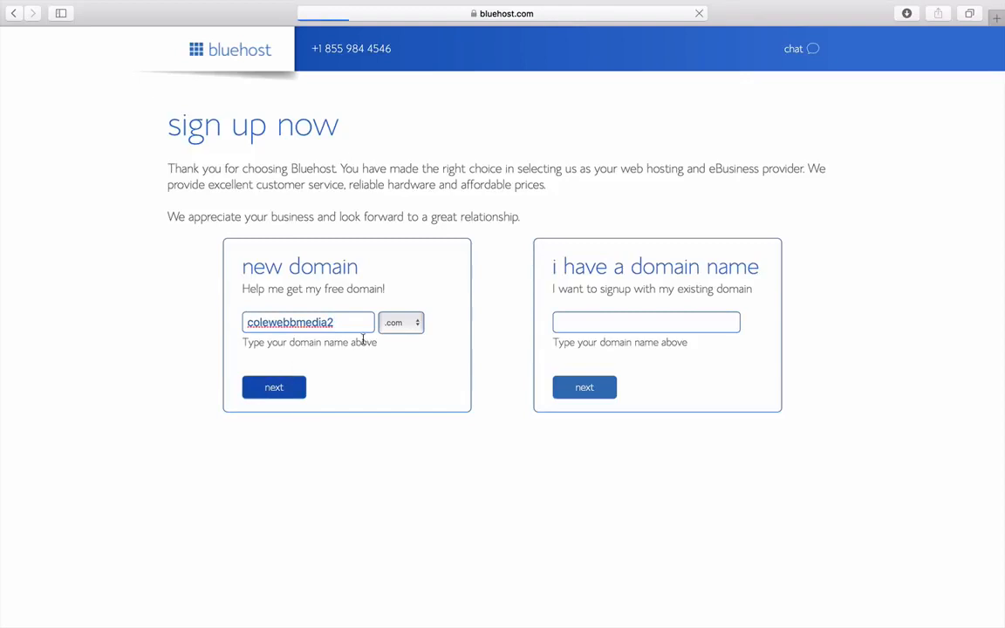
scroll(680, 310, "down", 10)
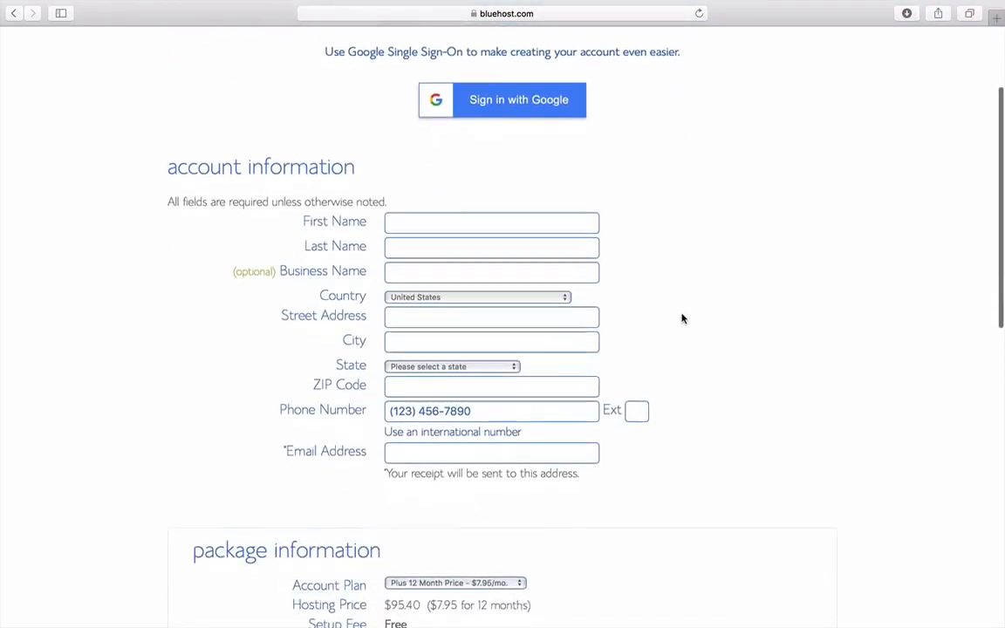
scroll(529, 353, "down", 1)
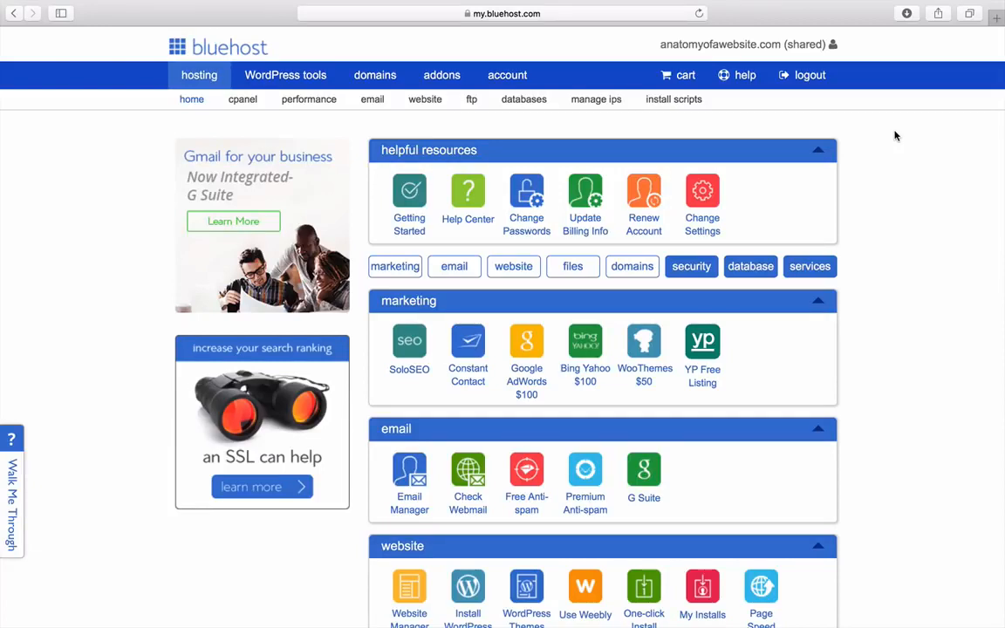
Open the Install WordPress tool from the website tools of the hosting account
scroll(911, 290, "down", 5)
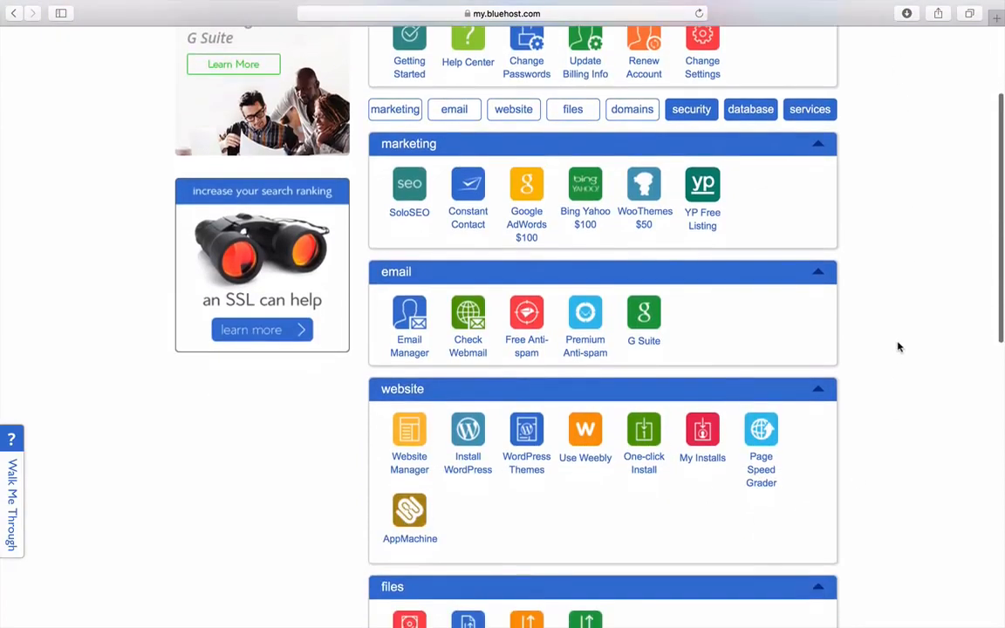
scroll(898, 345, "up", 5)
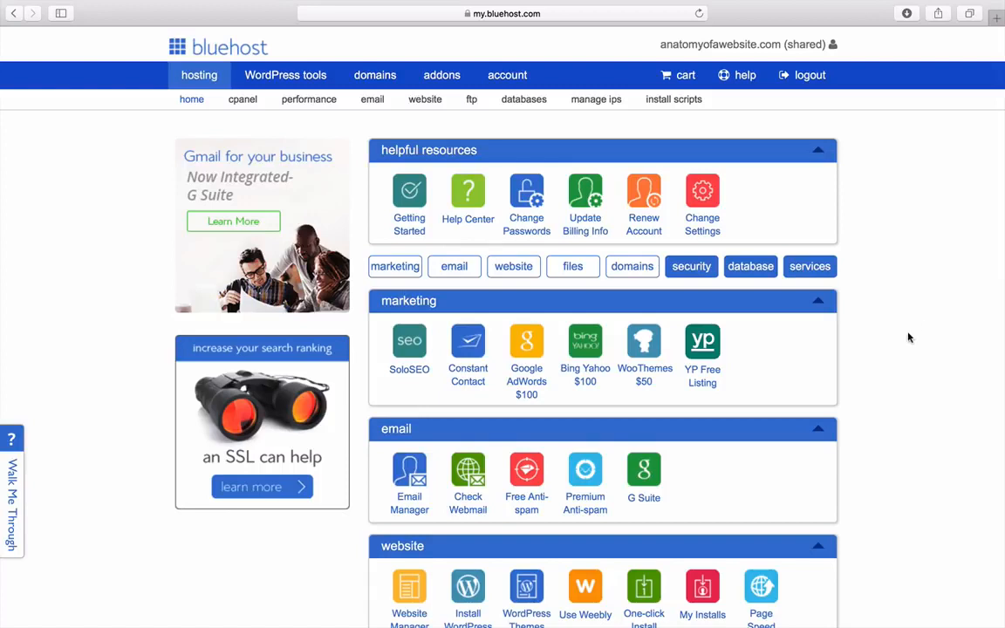
scroll(907, 349, "down", 4)
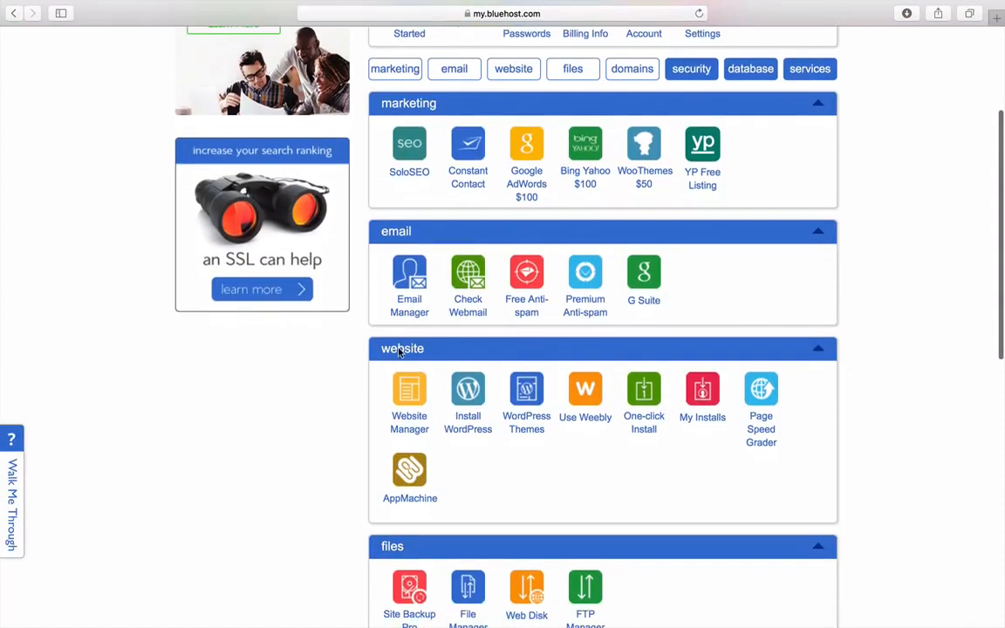
left_click(468, 421)
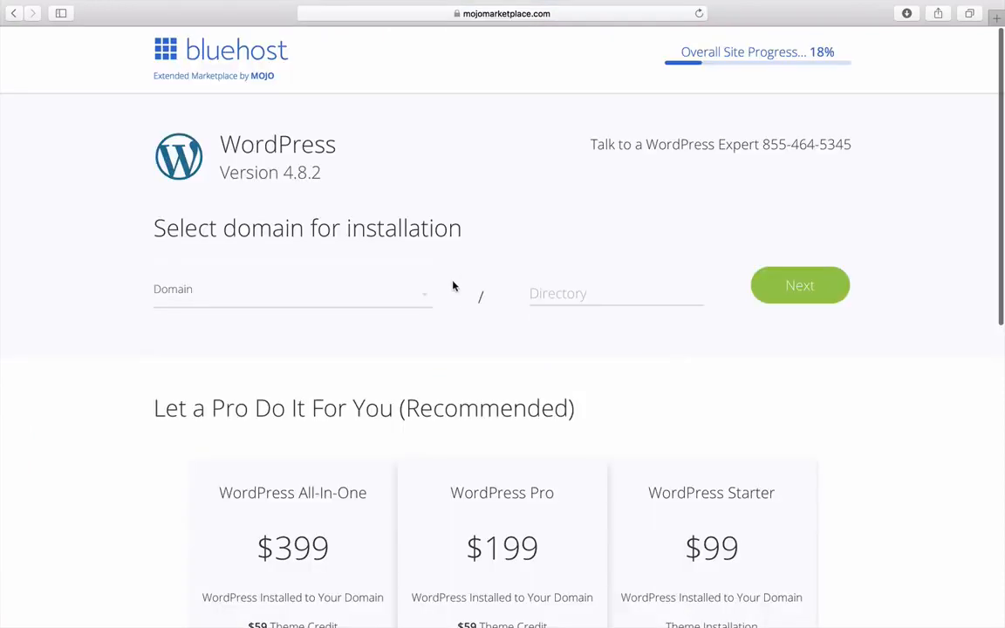
left_click(425, 297)
scroll(405, 426, "down", 4)
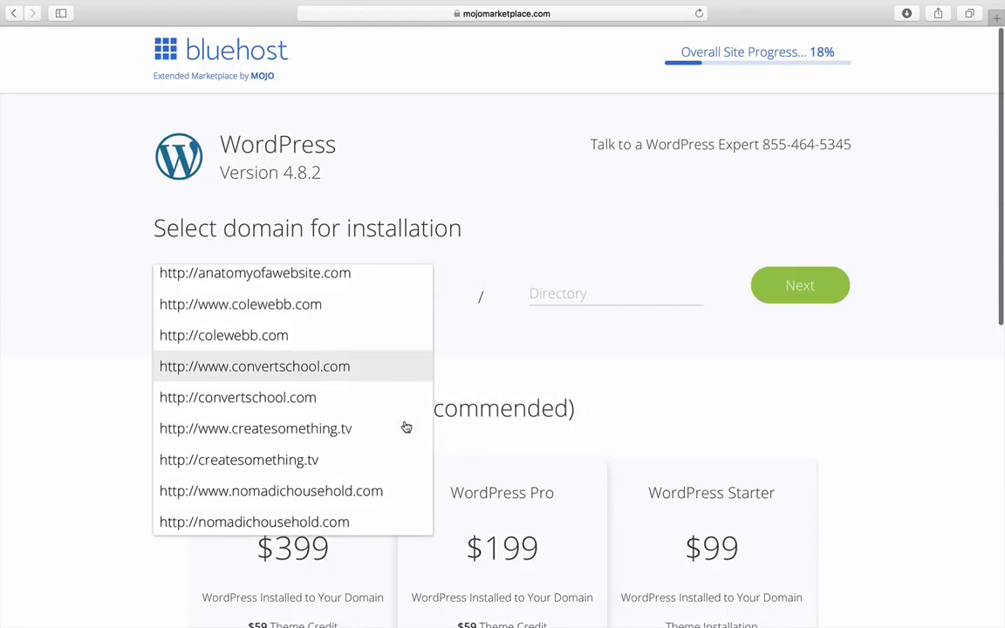
left_click(400, 425)
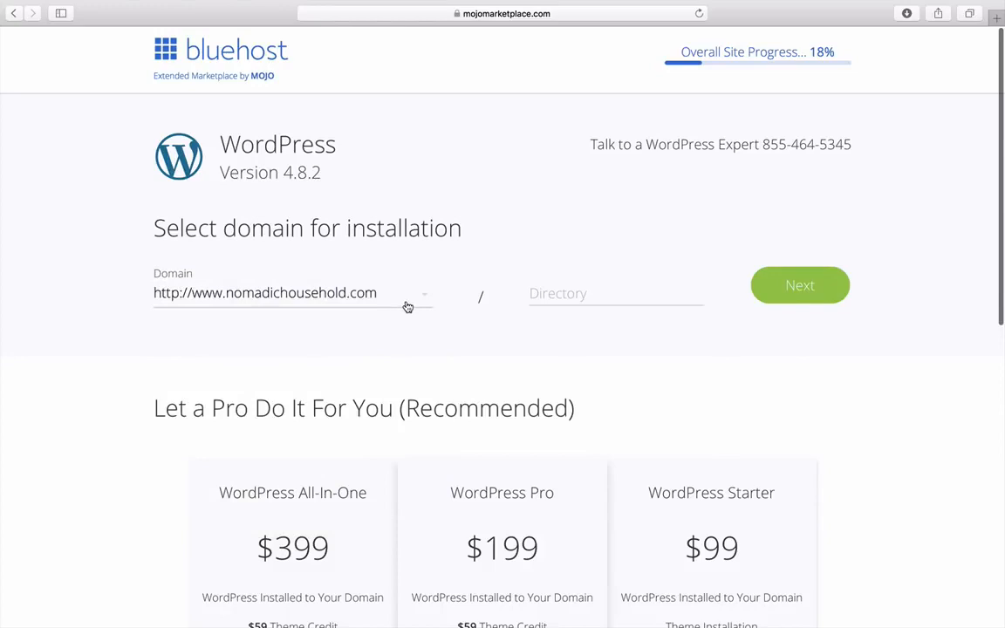
left_click(796, 286)
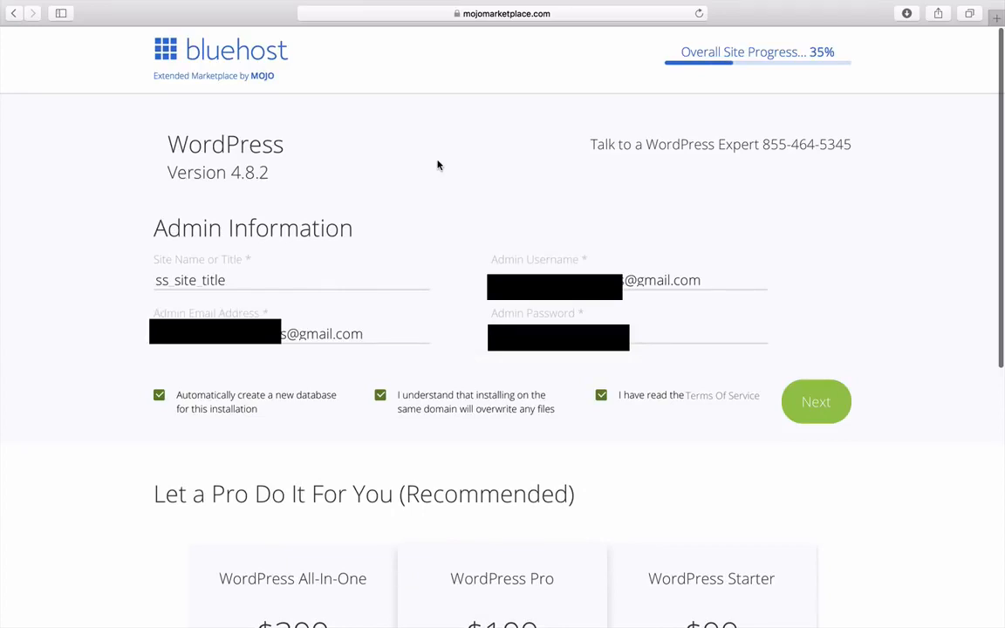
Set the site name to Nomadic Household and start the WordPress installation
double_click(289, 276)
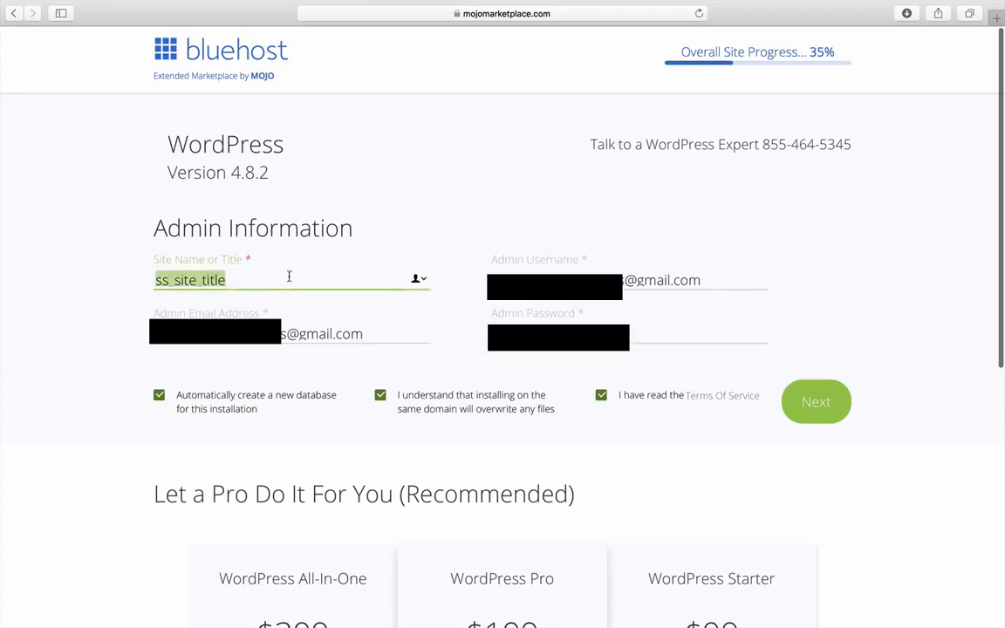
type("Nomadic Household")
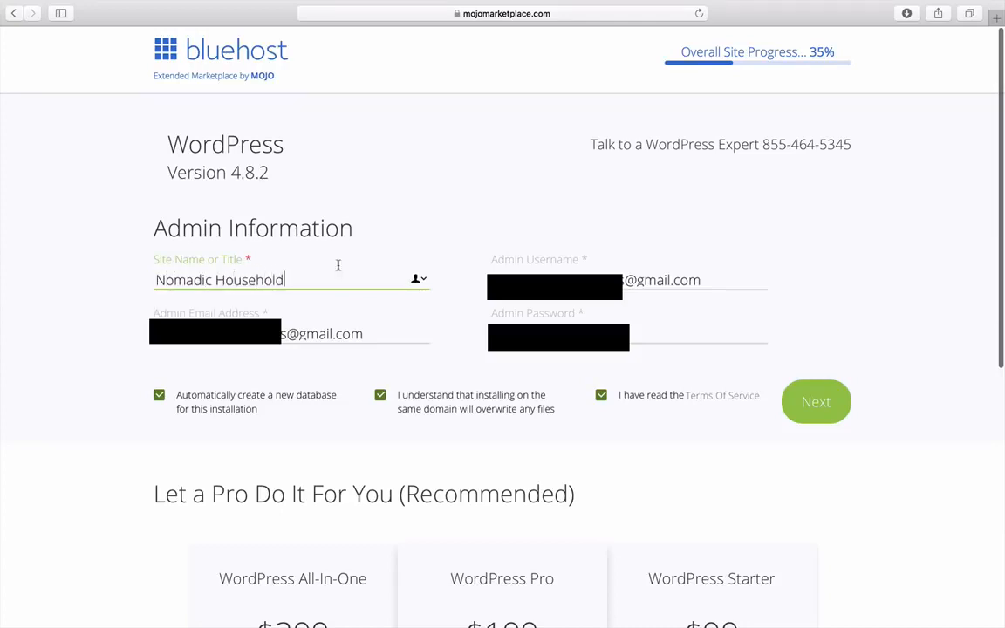
left_click(474, 218)
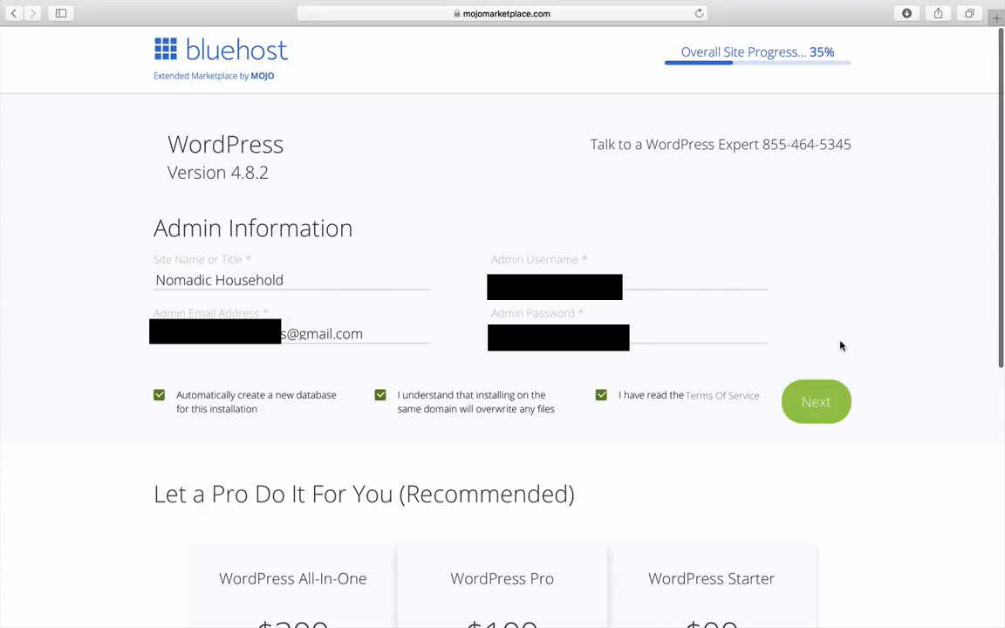
left_click(822, 403)
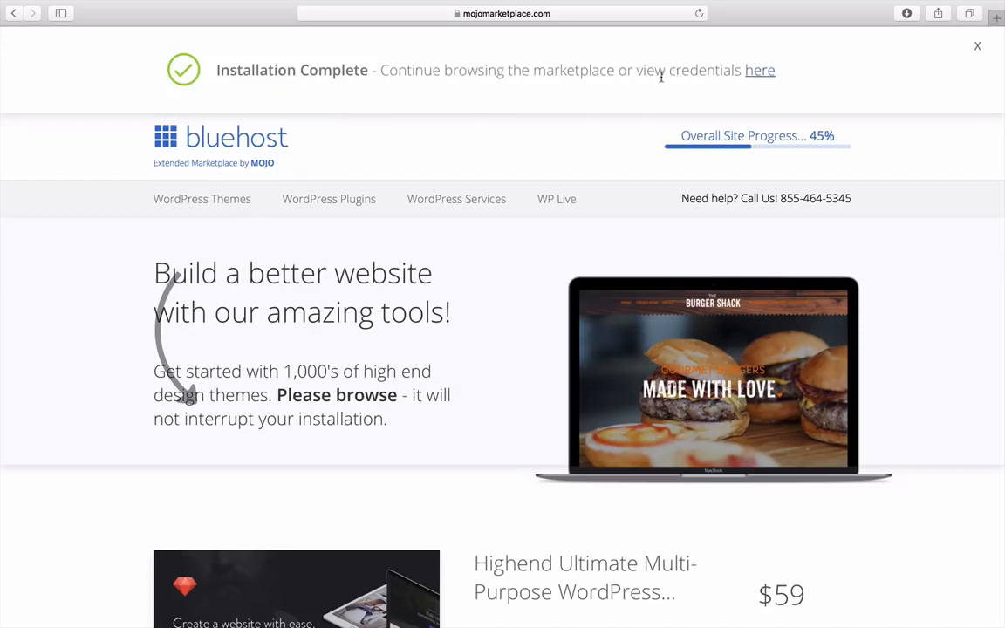
View the credentials of the finished installation and open the installed site's domain
left_click(761, 74)
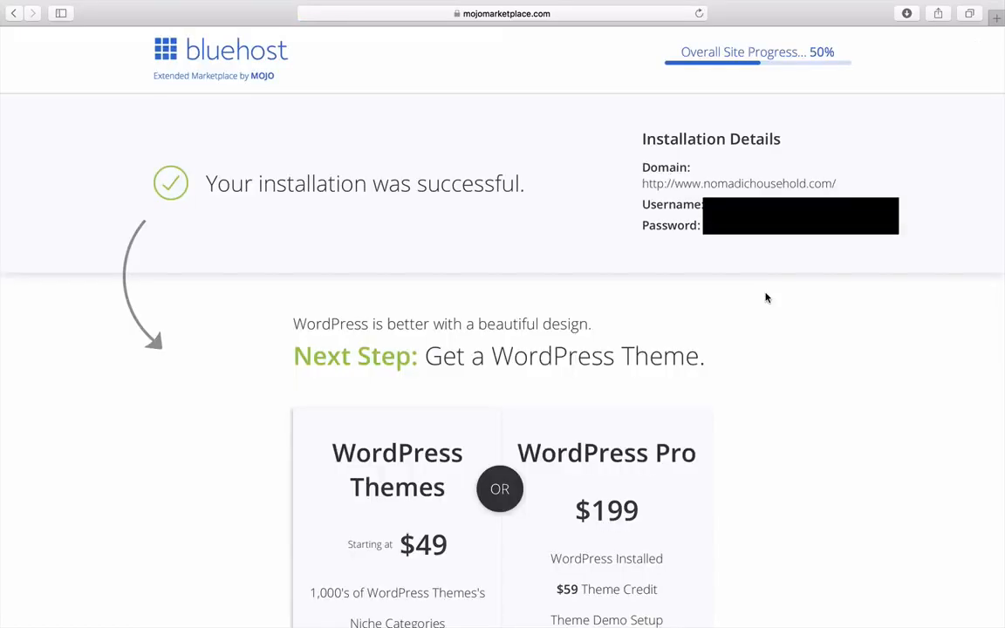
left_click(735, 184)
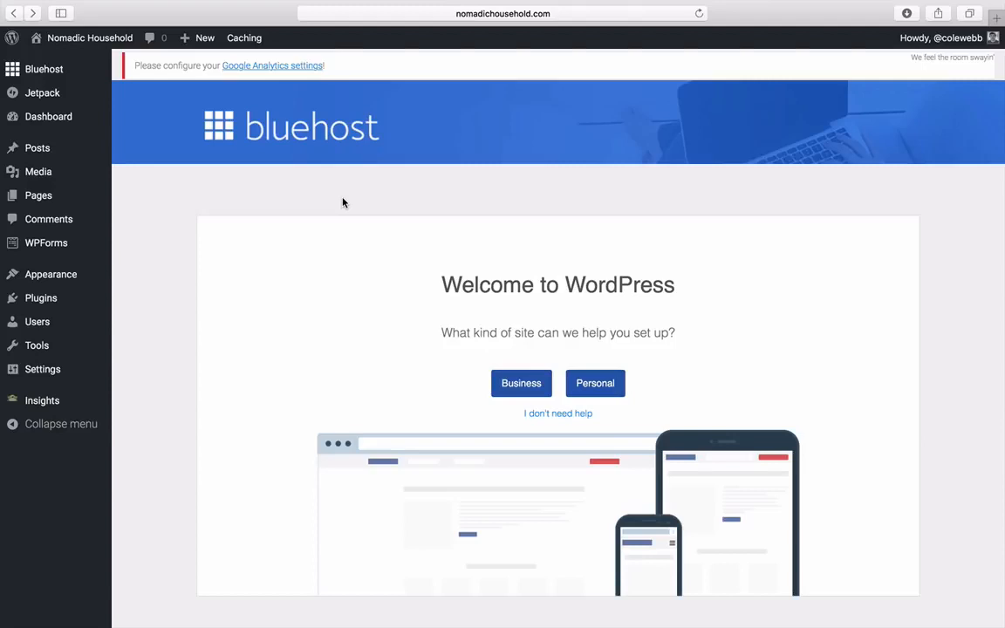
Visit the live Nomadic Household site and look over its default front page from the header image to the footer
mouse_move(102, 44)
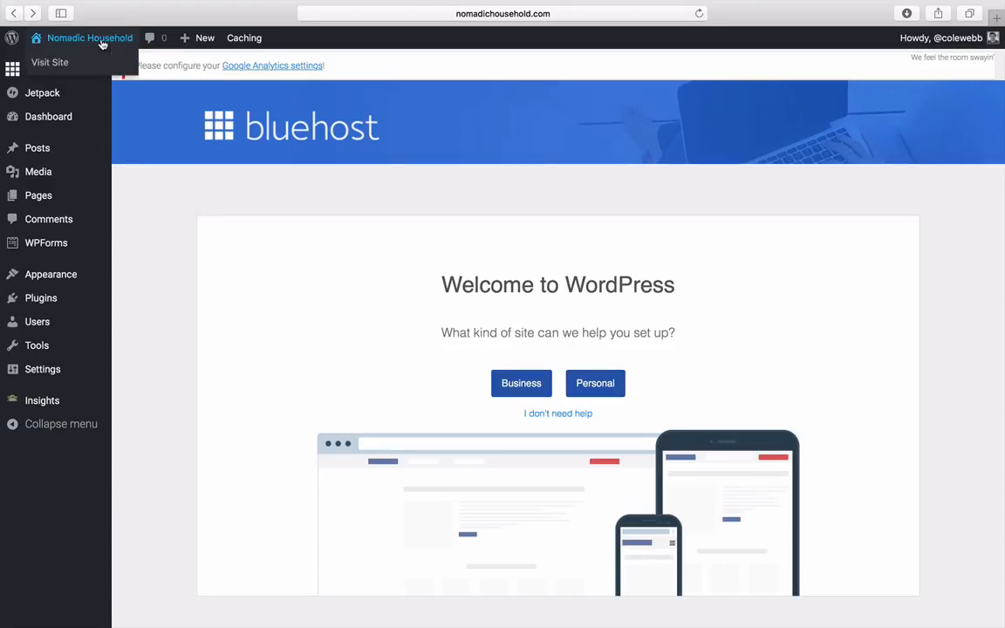
left_click(54, 62)
scroll(314, 252, "down", 10)
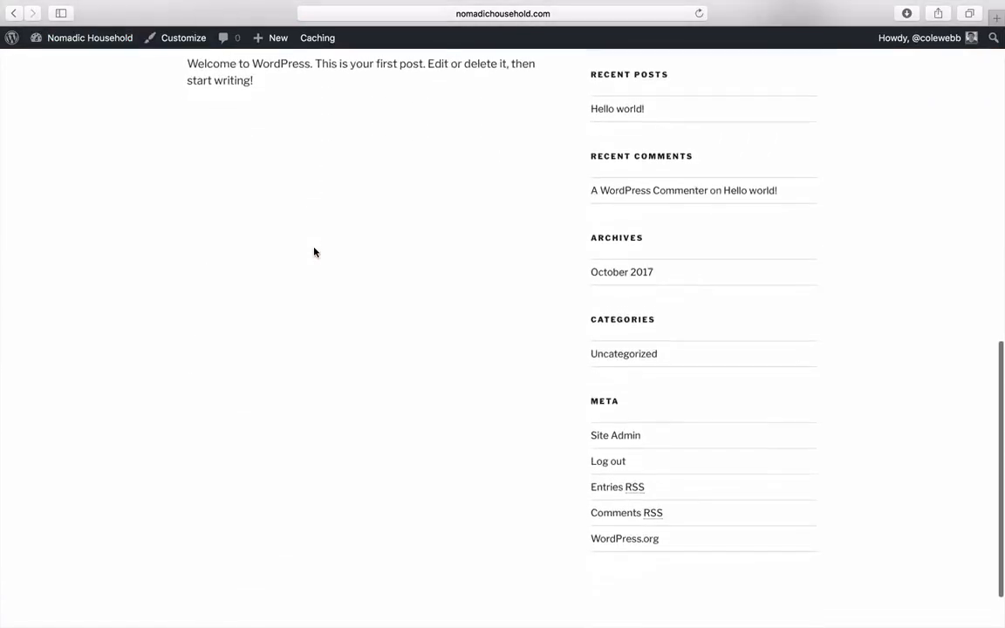
scroll(314, 252, "up", 5)
scroll(314, 252, "up", 5)
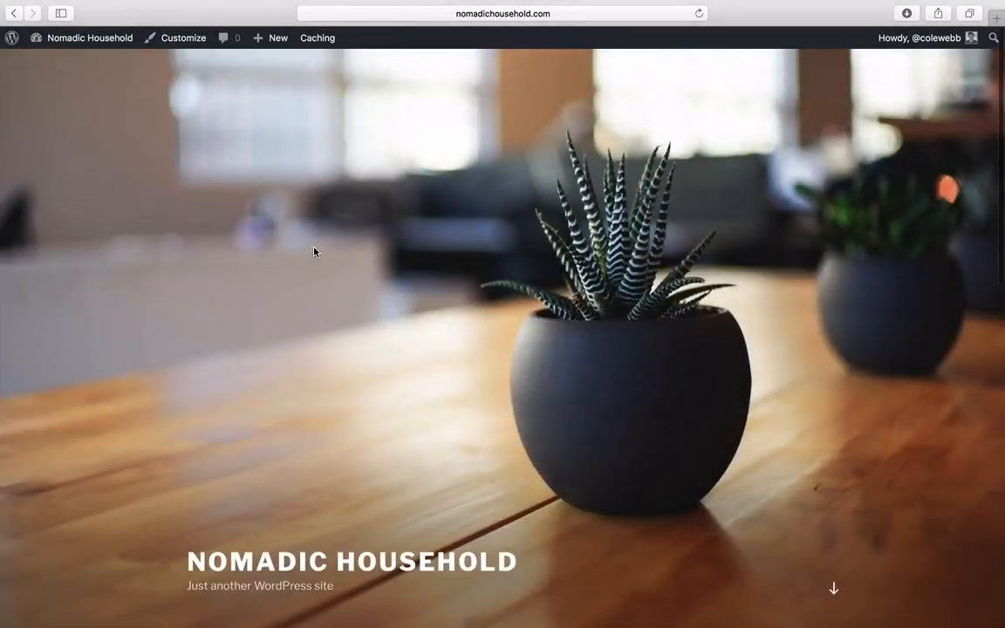
scroll(314, 253, "down", 4)
scroll(314, 252, "up", 4)
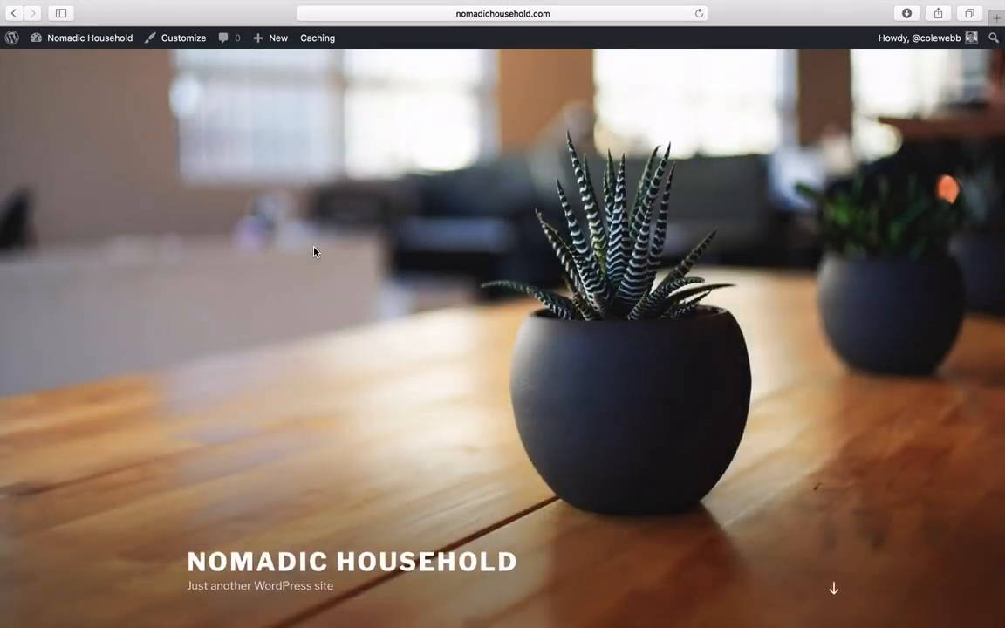
scroll(458, 333, "down", 5)
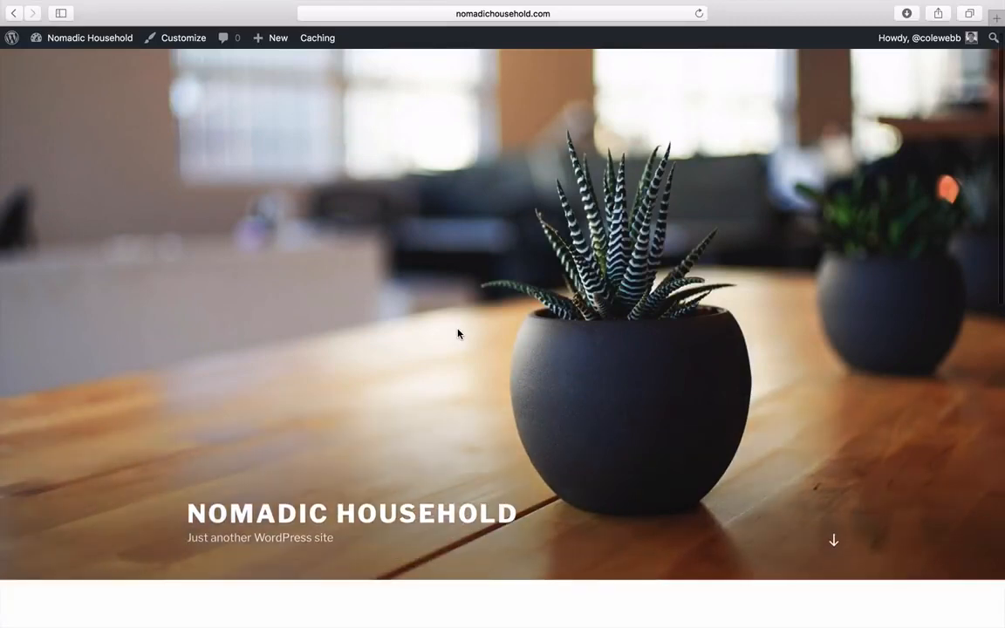
scroll(458, 333, "up", 5)
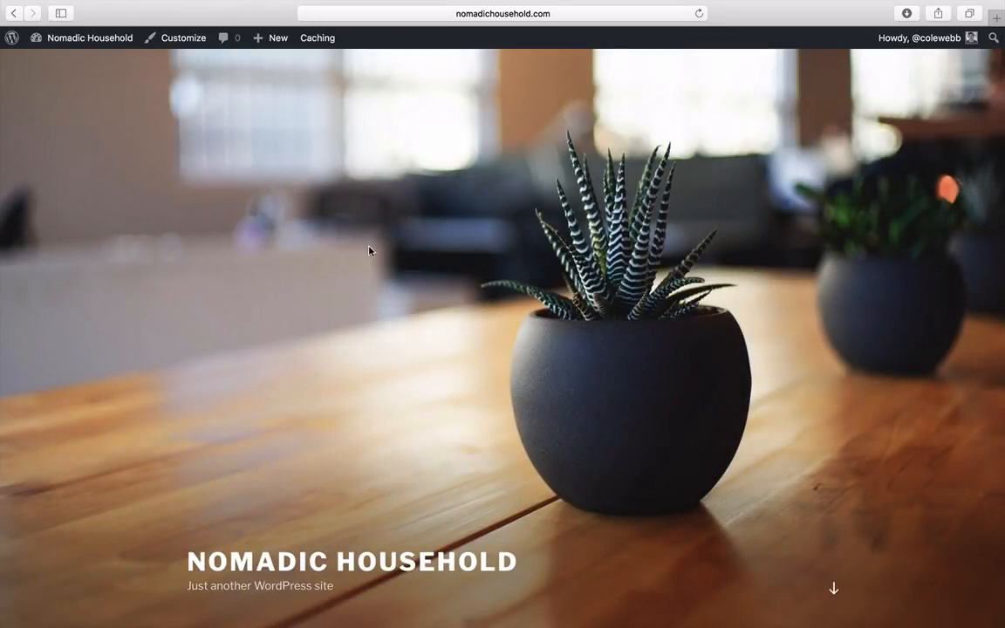
scroll(369, 251, "up", 1)
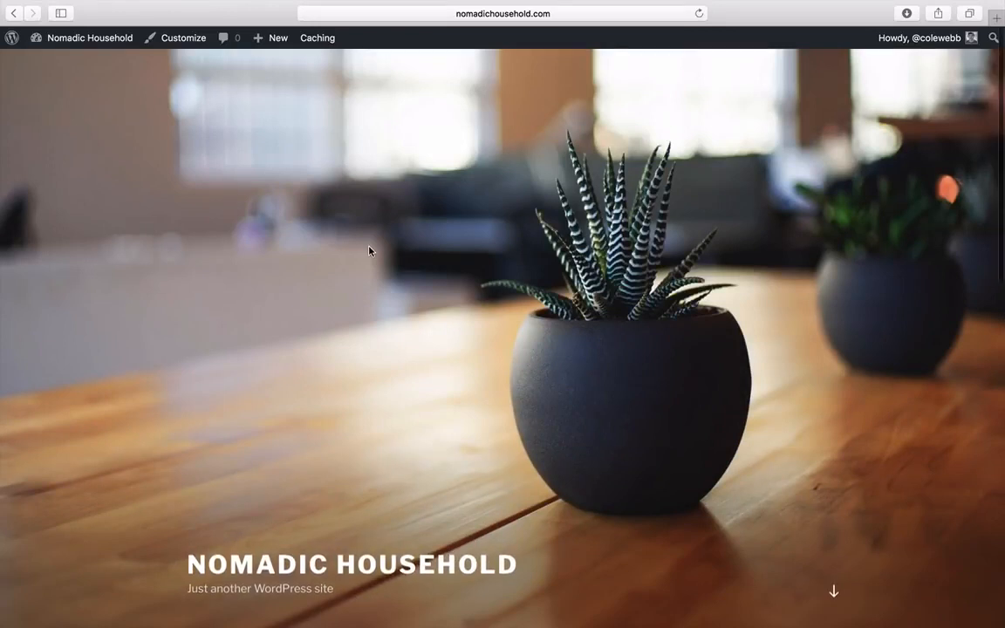
Return to the WordPress dashboard and open the installed themes
left_click(104, 42)
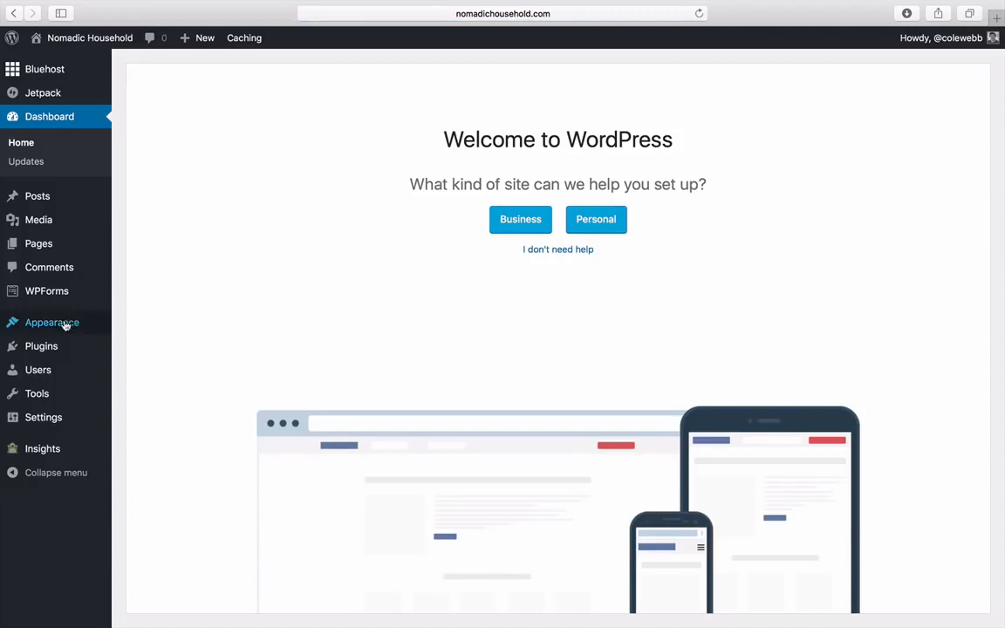
mouse_move(65, 325)
left_click(133, 330)
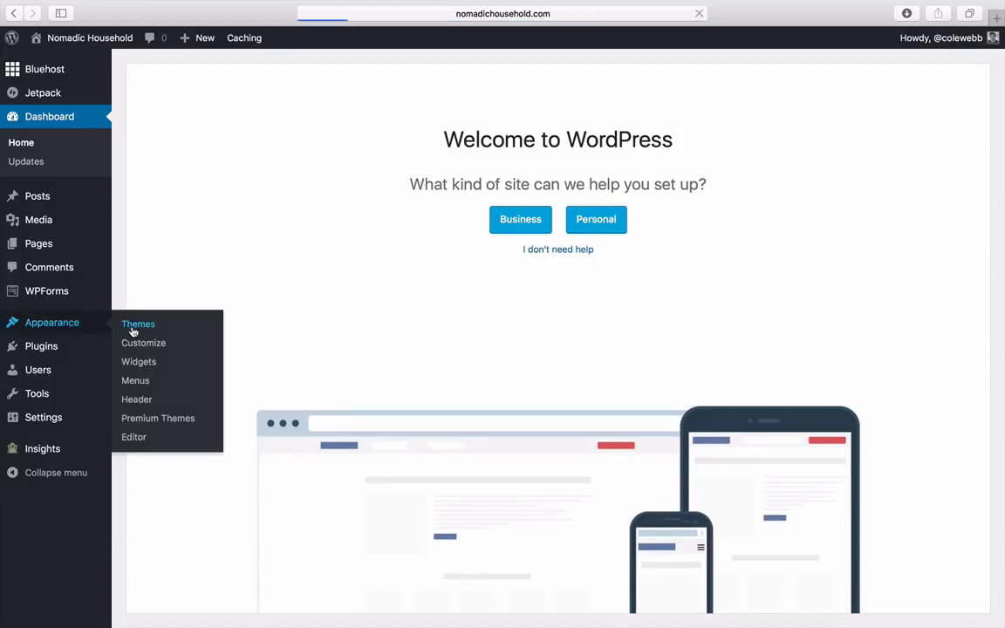
Look over the installed themes and open the WordPress.org theme catalogue for adding a new one
scroll(439, 213, "down", 1)
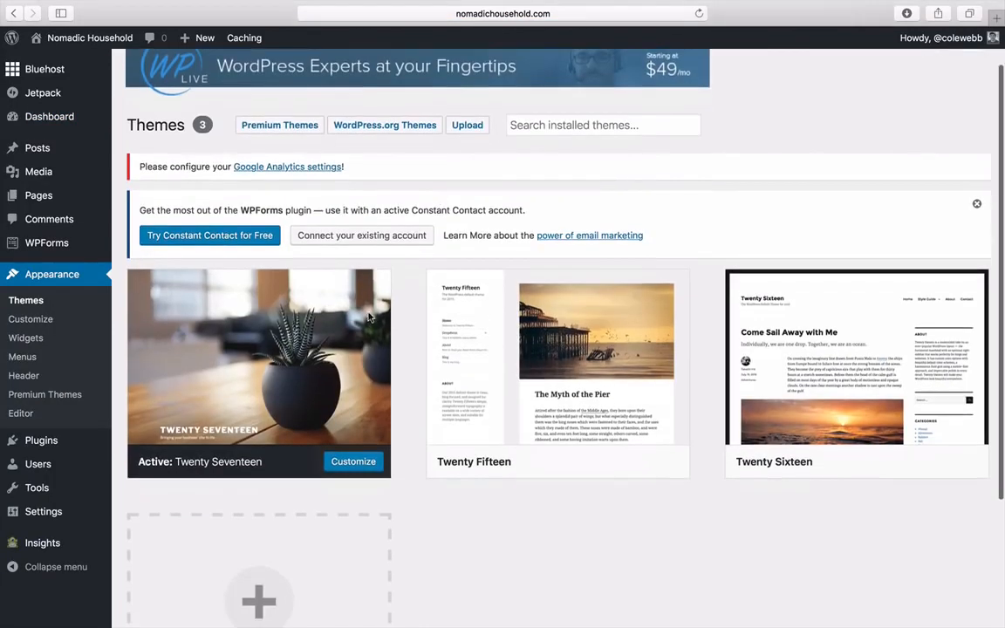
mouse_move(235, 380)
scroll(416, 518, "down", 1)
mouse_move(489, 392)
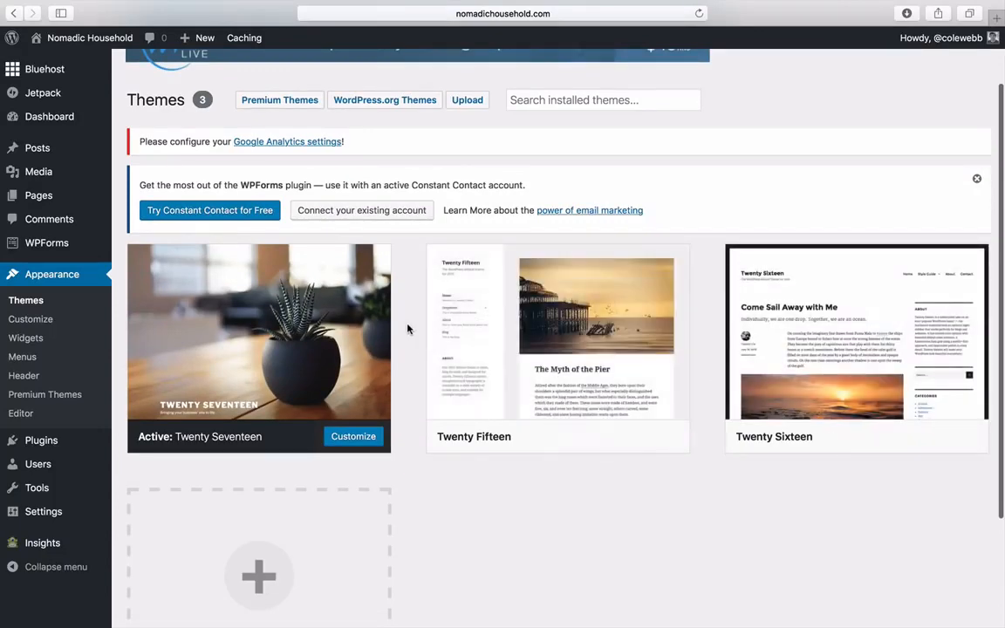
scroll(407, 329, "up", 3)
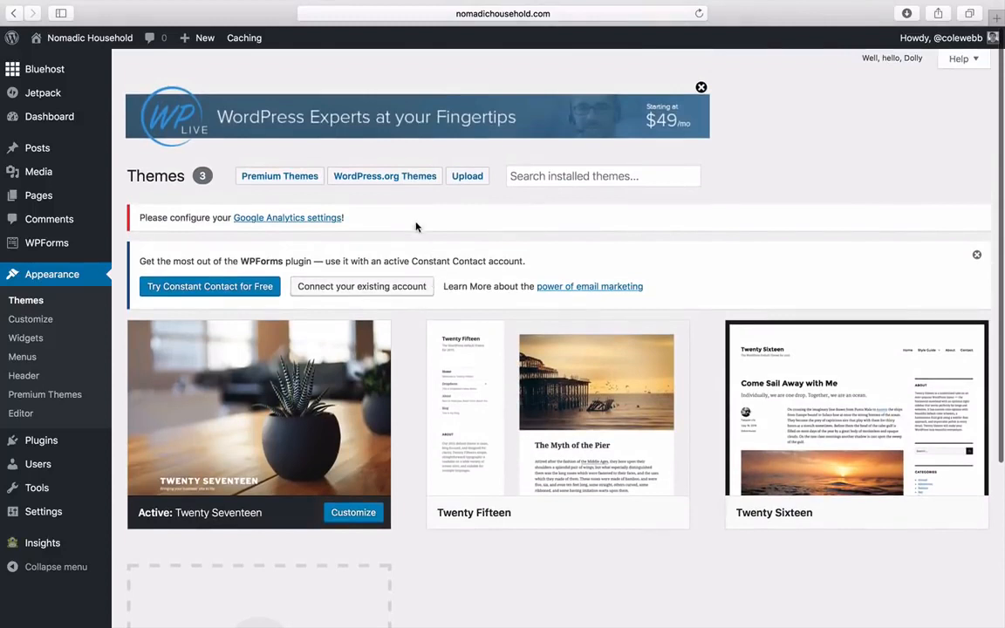
left_click(373, 184)
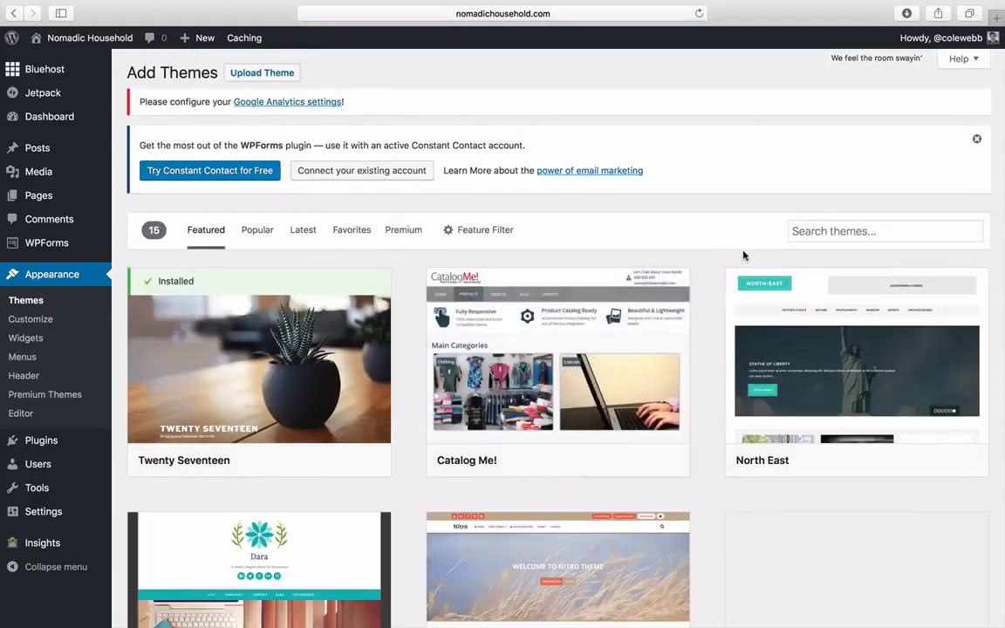
Browse the featured themes in the catalogue, then install and activate the Suits theme
scroll(720, 325, "down", 2)
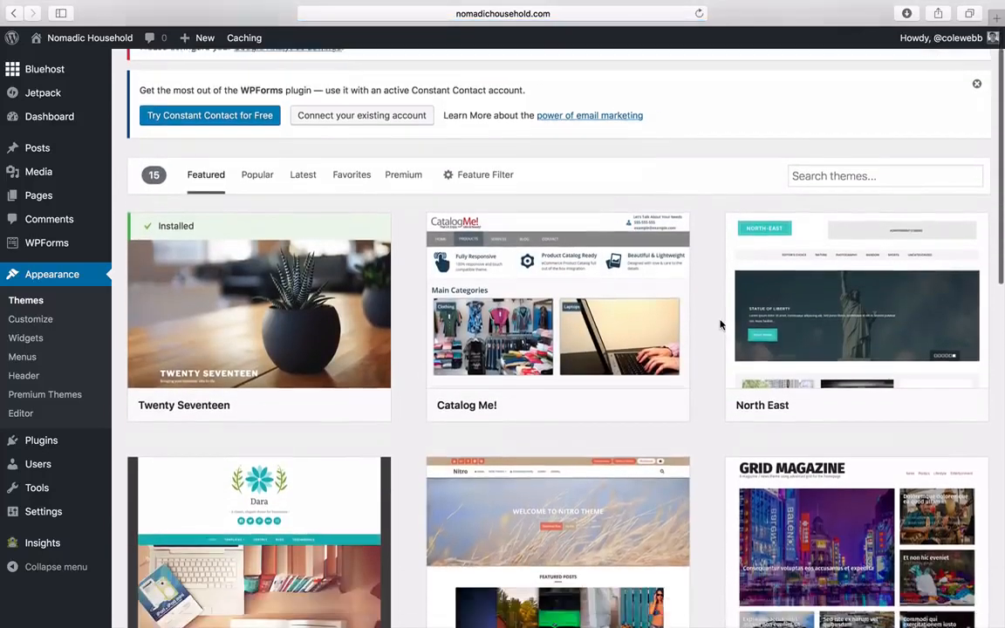
scroll(720, 325, "down", 2)
scroll(720, 325, "up", 3)
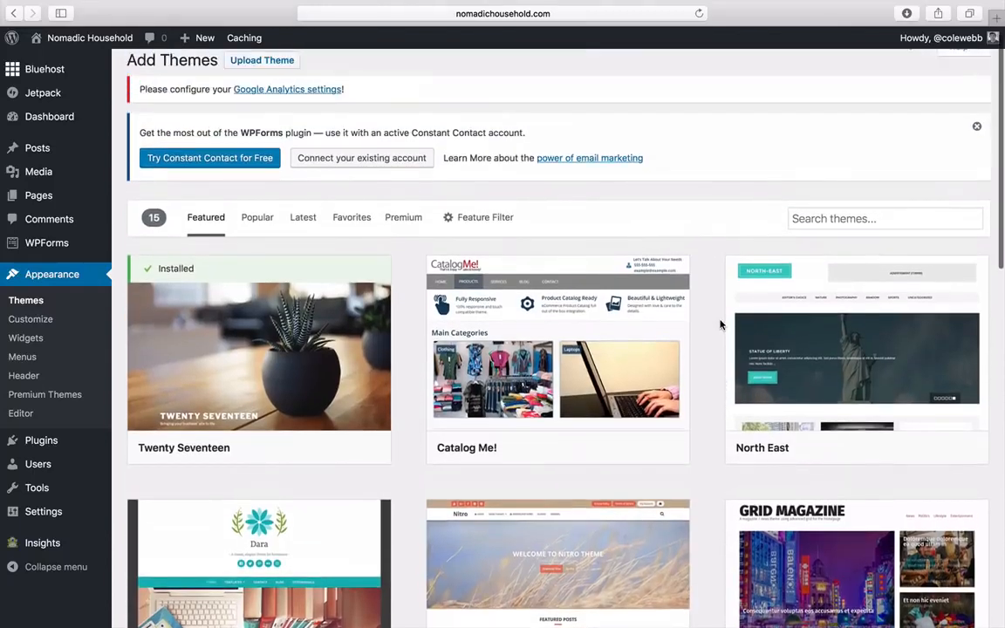
scroll(720, 326, "down", 5)
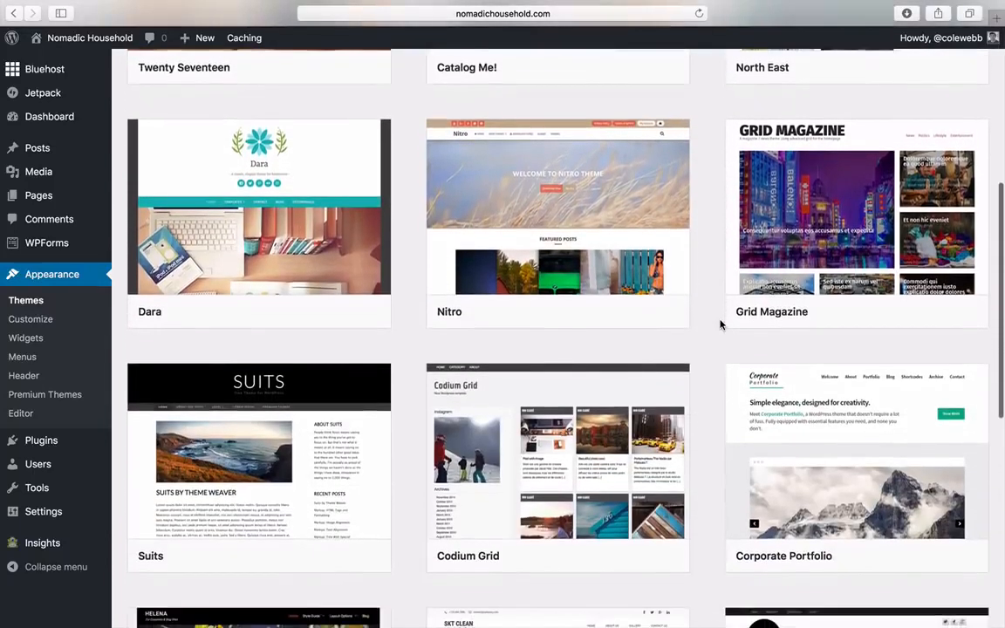
scroll(720, 325, "down", 1)
mouse_move(298, 346)
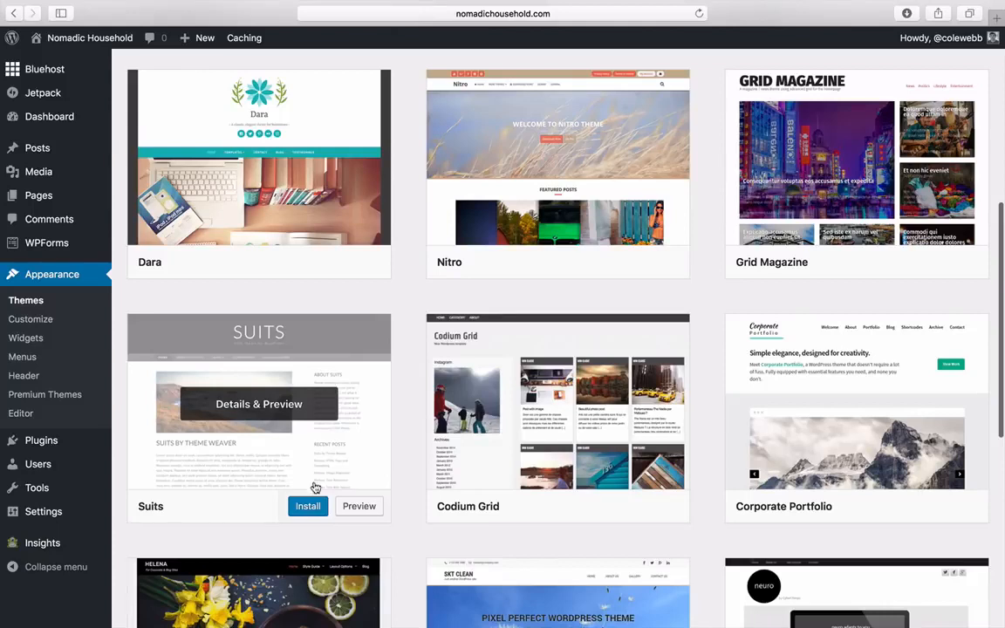
left_click(308, 505)
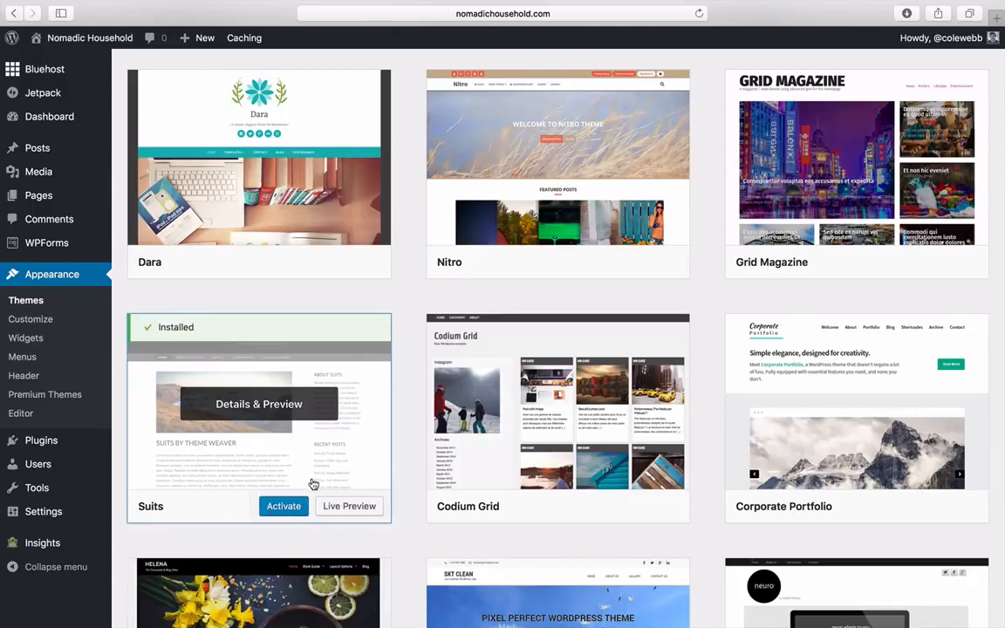
left_click(297, 506)
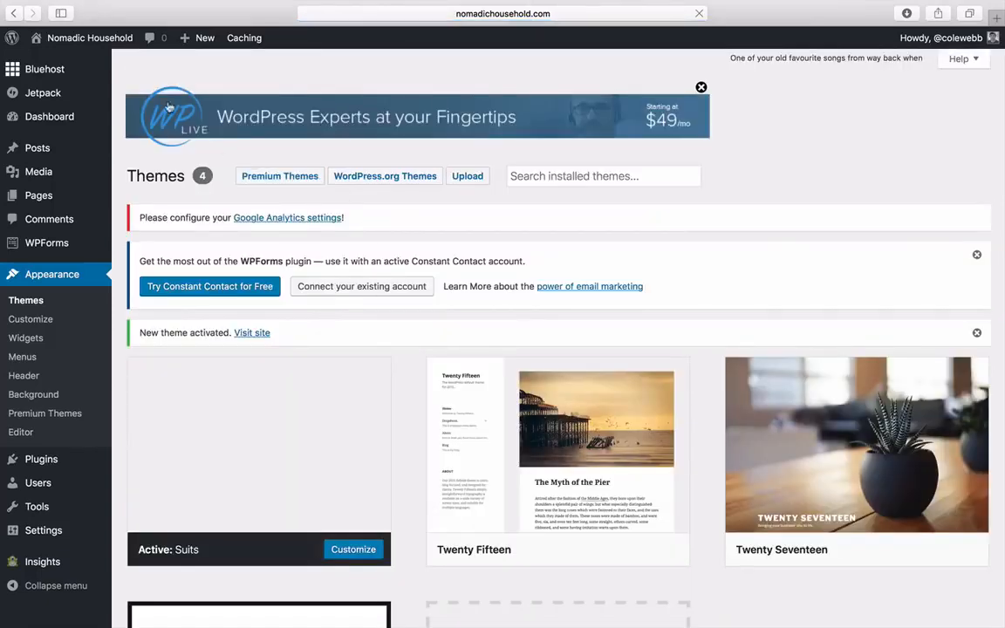
Visit the live Nomadic Household site and look over its front page in the Suits theme
left_click(112, 40)
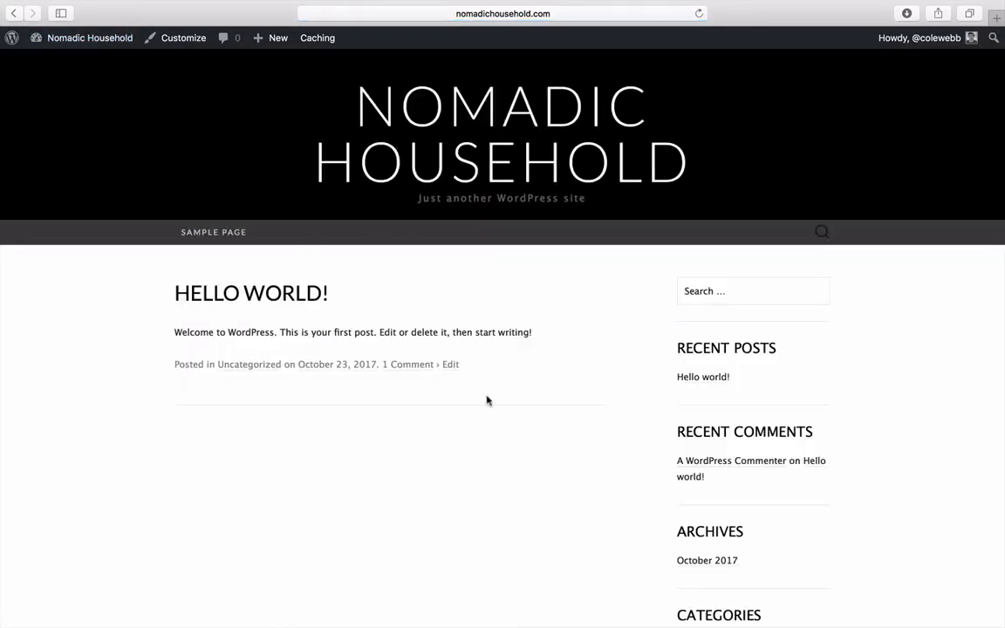
scroll(392, 456, "down", 2)
scroll(392, 452, "up", 2)
Return to the WordPress dashboard and open the theme Customizer for the site
left_click(117, 43)
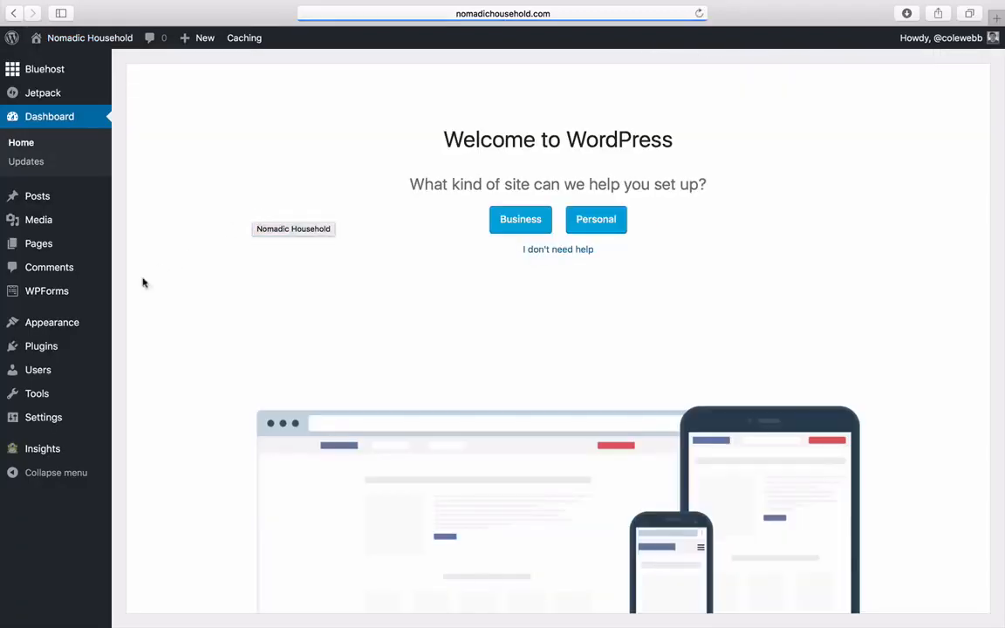
mouse_move(78, 325)
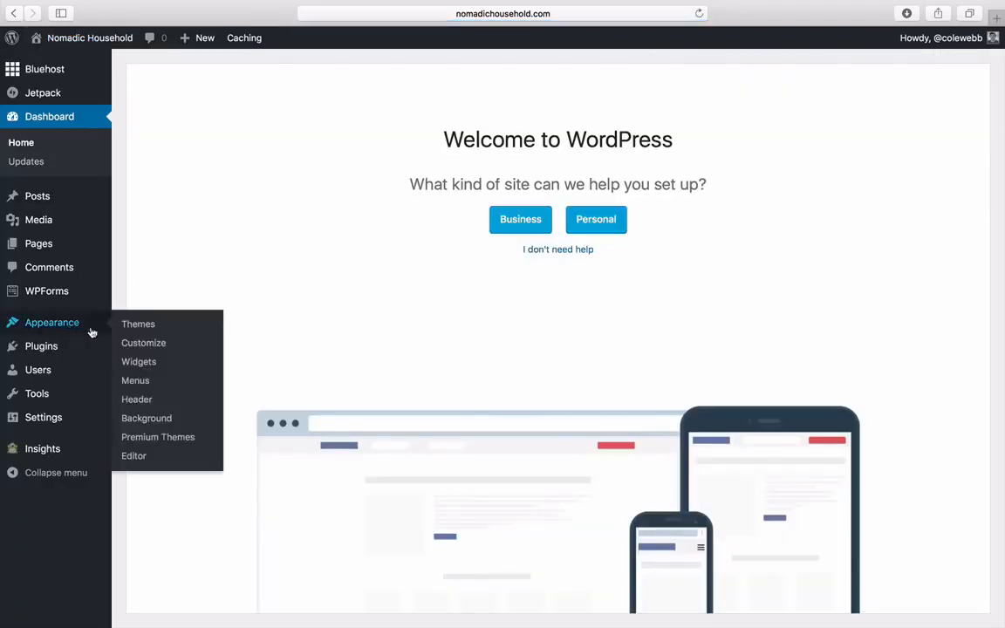
left_click(152, 348)
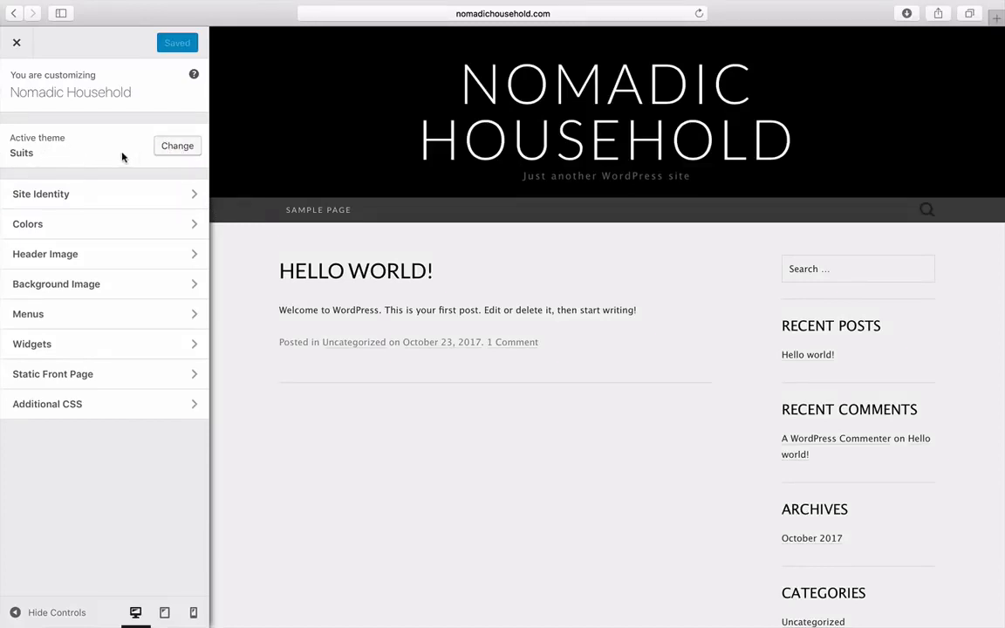
Change the tagline in the site identity settings to "Here is a tagline" and publish it
left_click(143, 194)
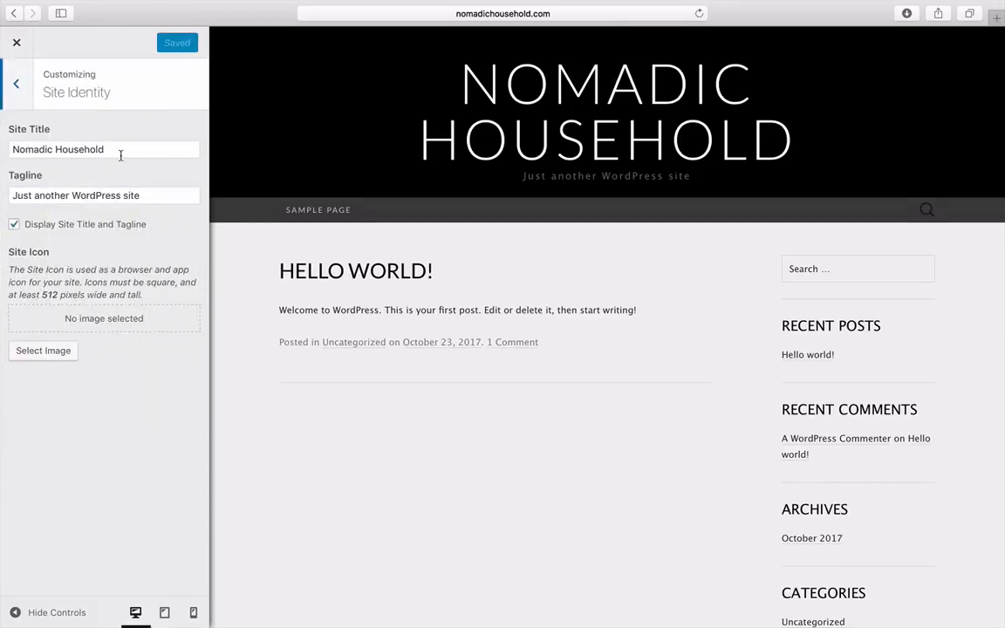
left_click_drag(127, 150, 13, 148)
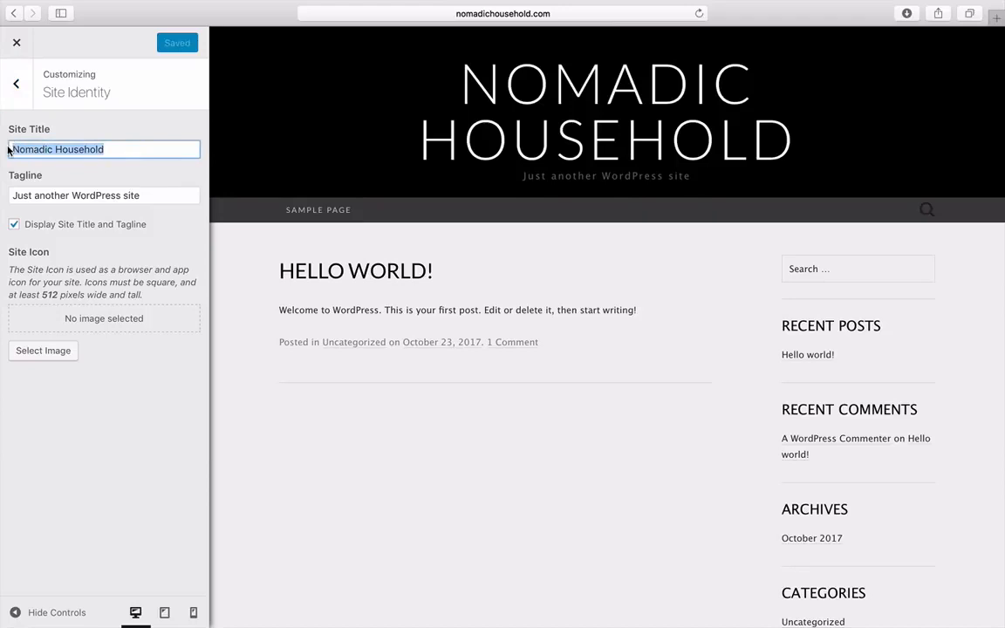
left_click_drag(141, 194, 13, 196)
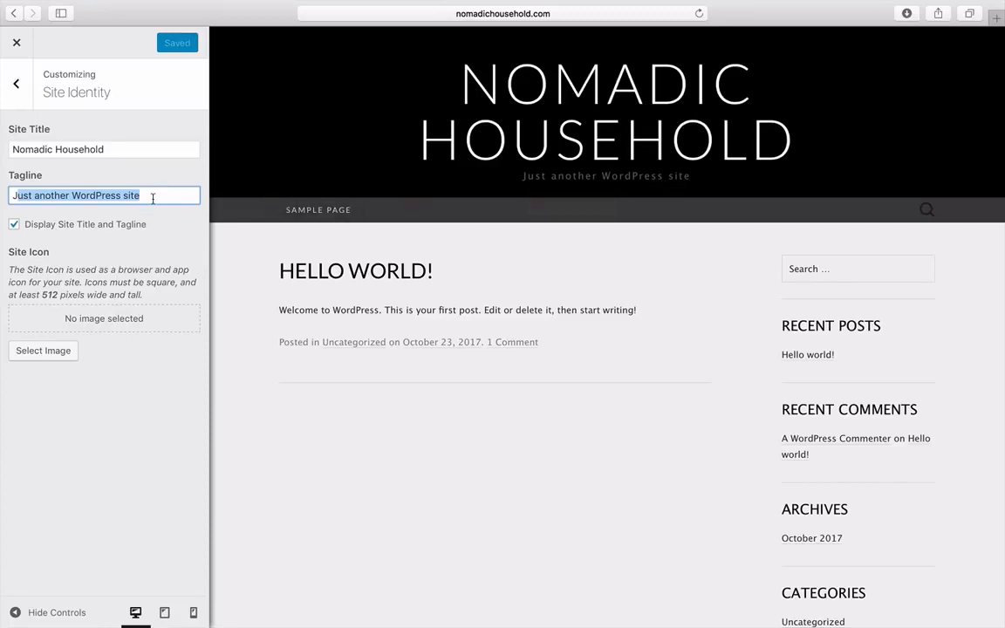
left_click_drag(142, 195, 1, 196)
type("Here is a t")
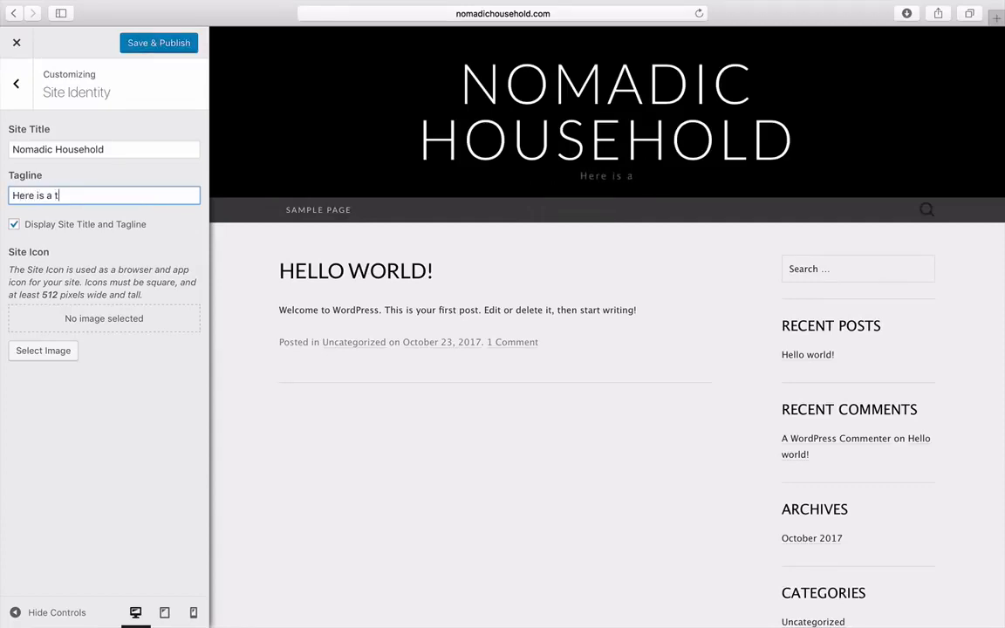
type("agline")
left_click(151, 45)
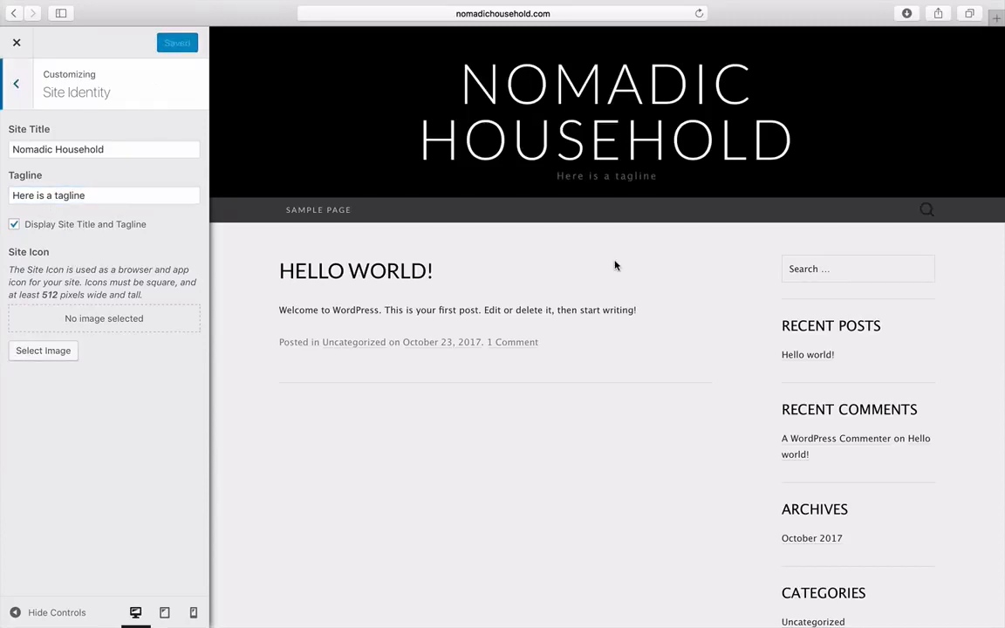
left_click(16, 83)
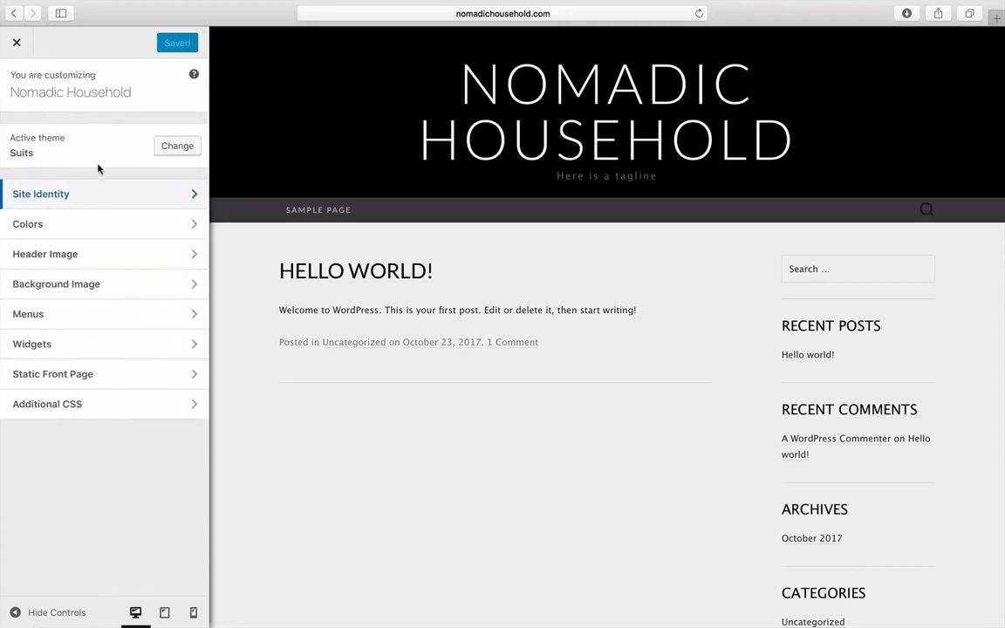
Try red (#dd3333) as the header text color and clear it again
left_click(140, 229)
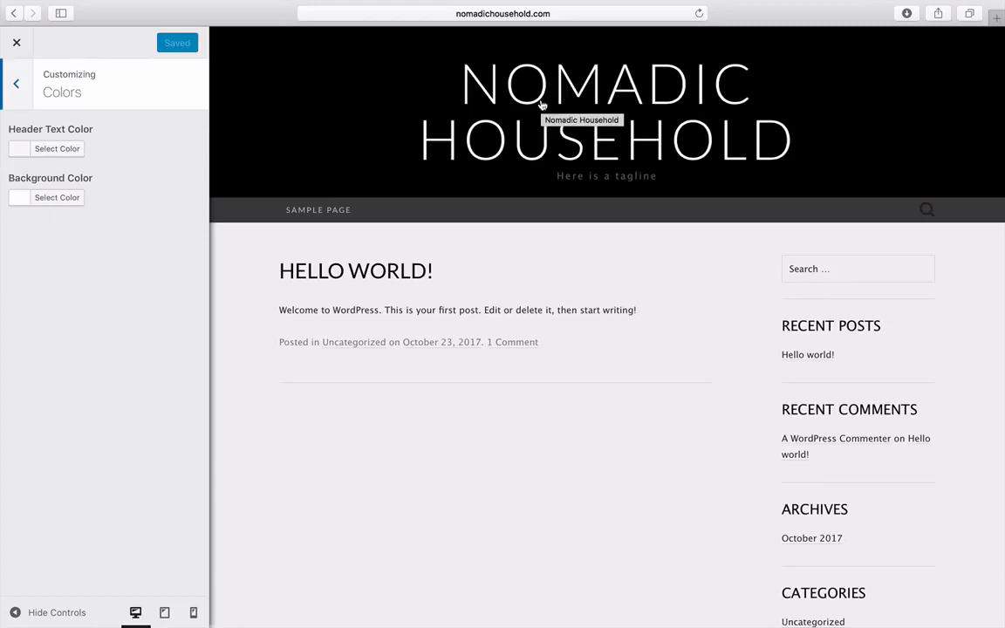
left_click(70, 150)
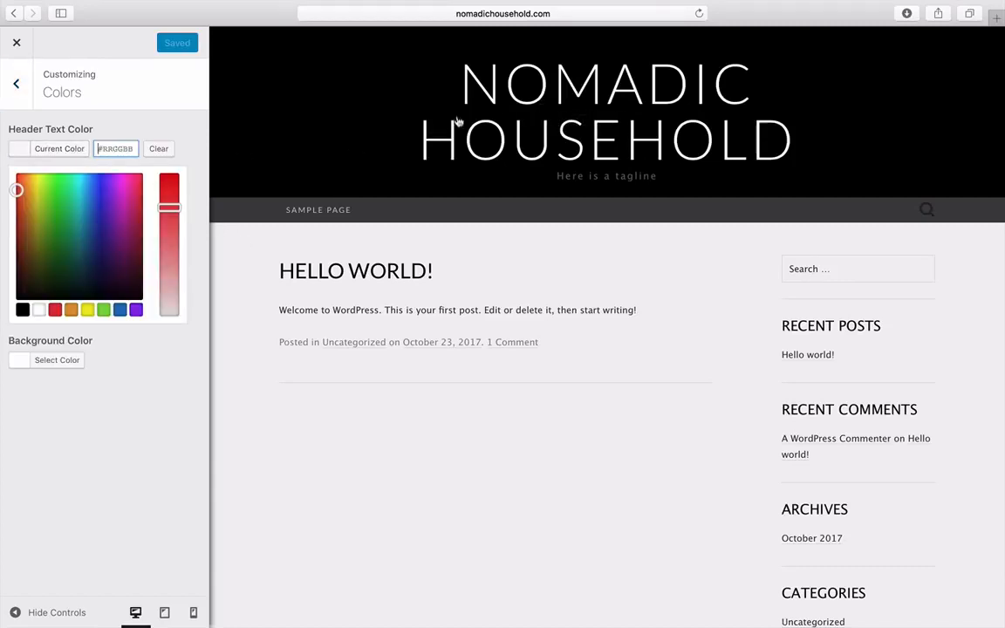
left_click(55, 310)
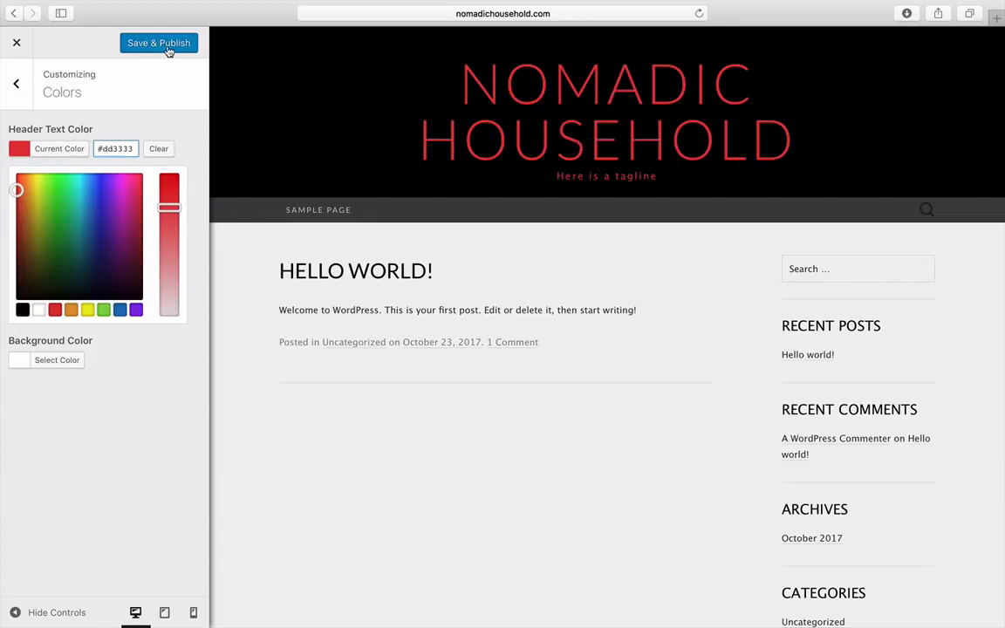
left_click(161, 150)
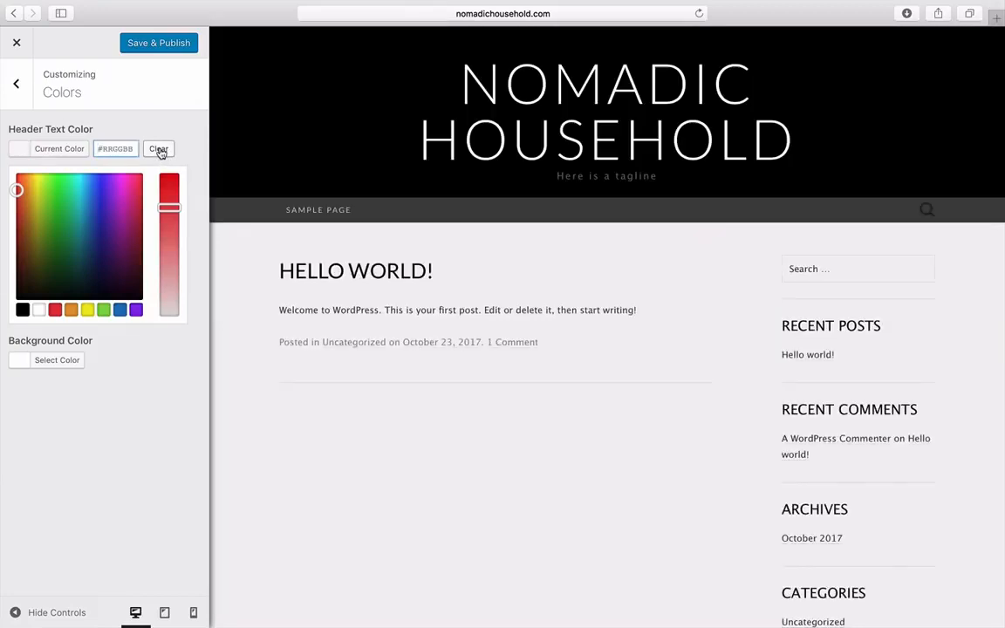
left_click(17, 82)
Try red, blue and green as the site's background color, restore the default #ffffff and publish
left_click(94, 224)
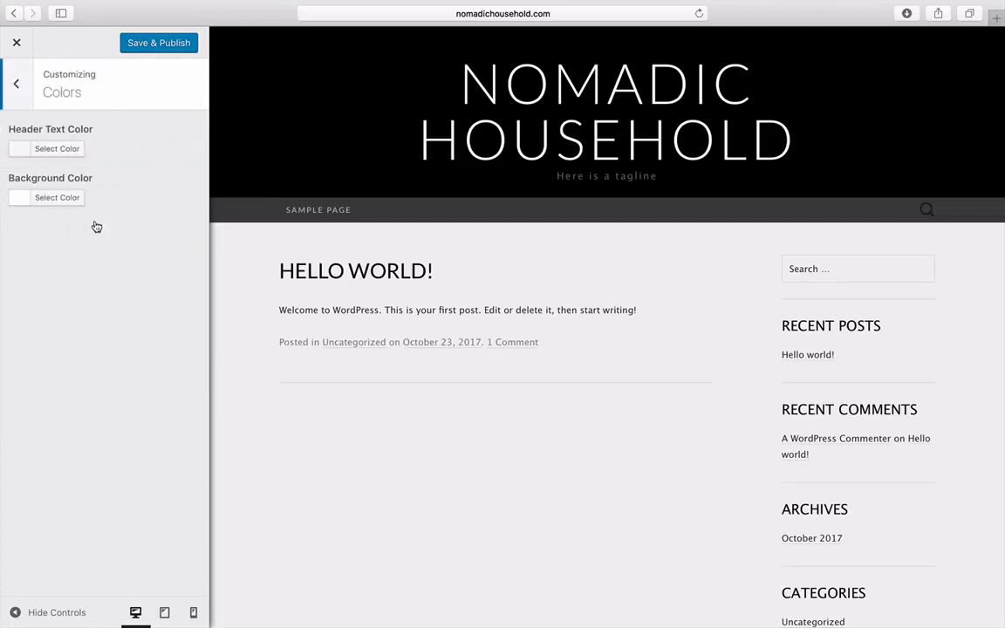
left_click(65, 199)
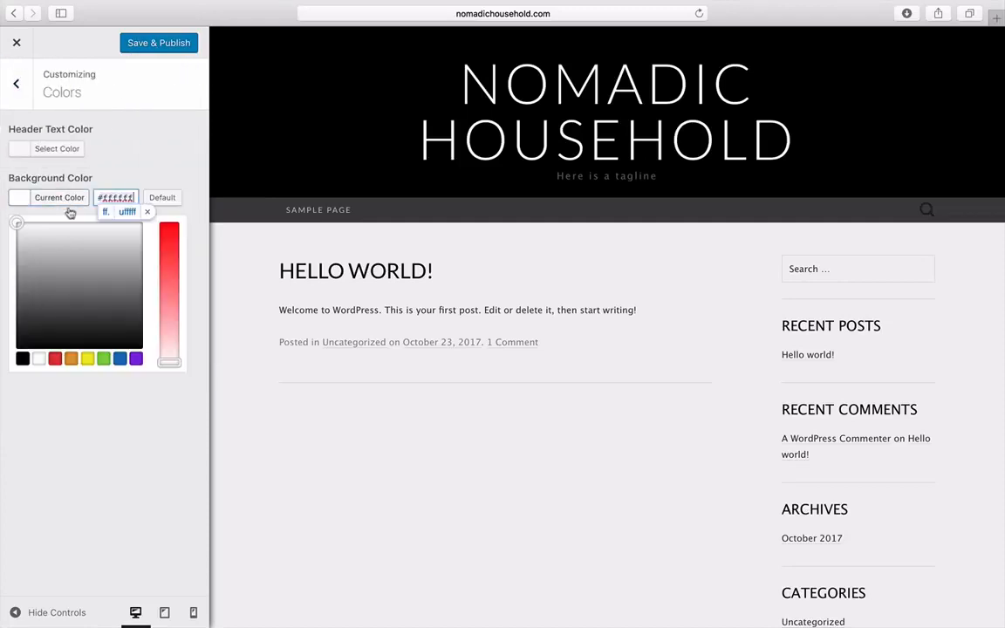
left_click(56, 359)
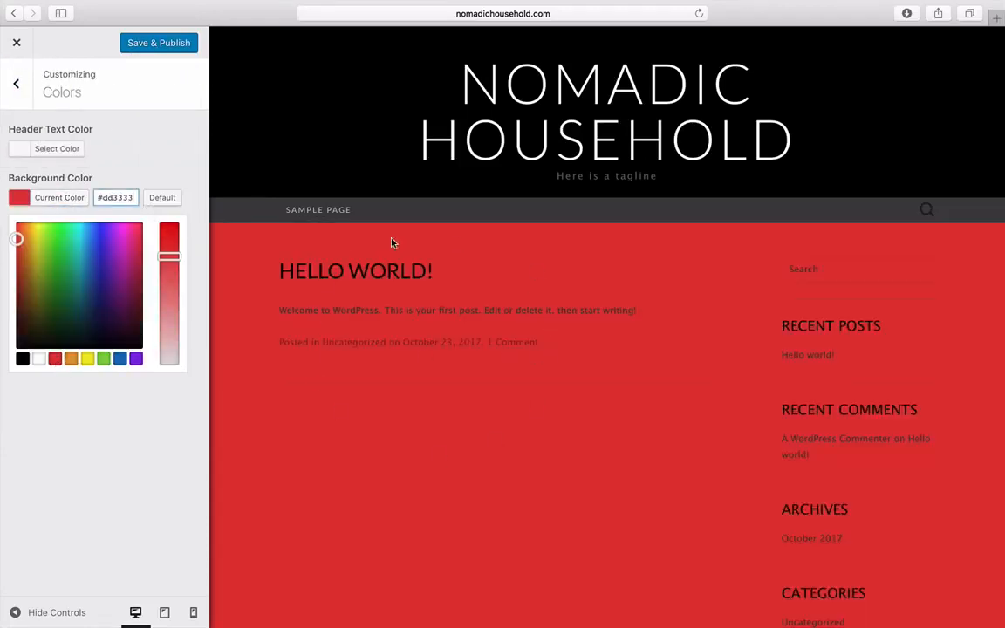
left_click(119, 359)
left_click(104, 359)
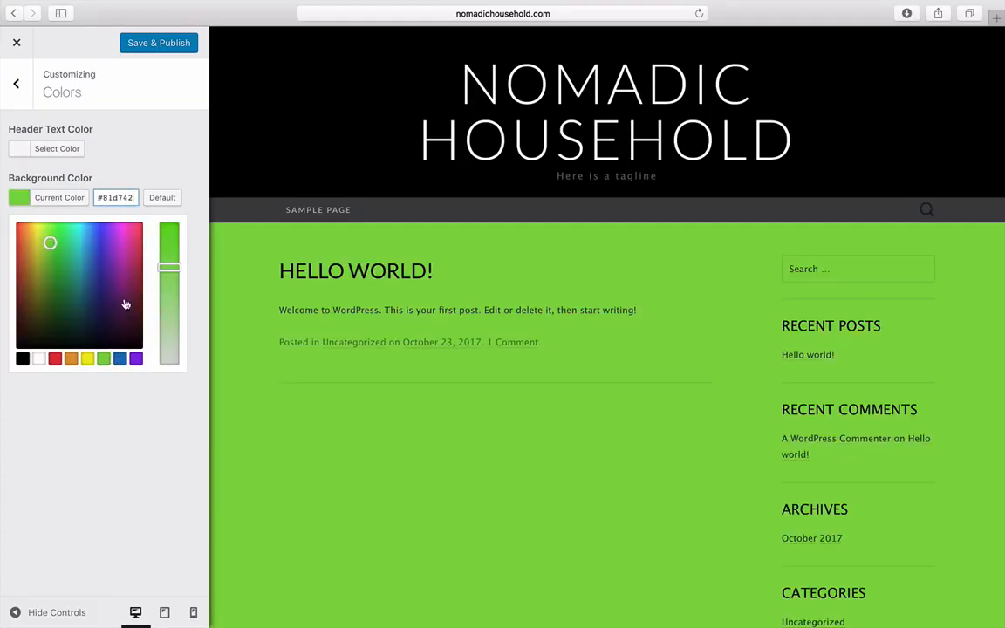
left_click(163, 201)
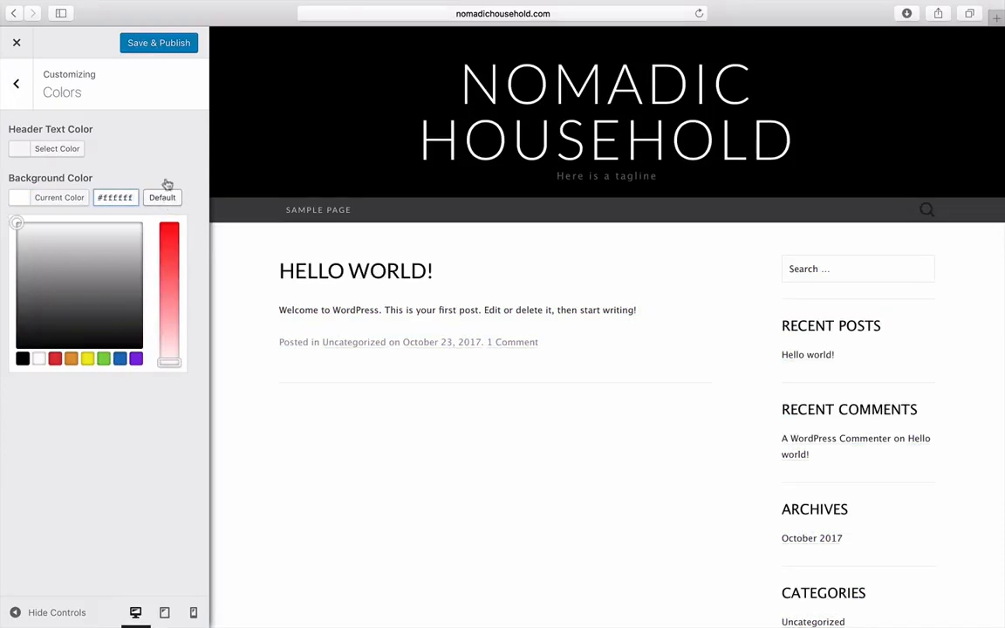
left_click(171, 47)
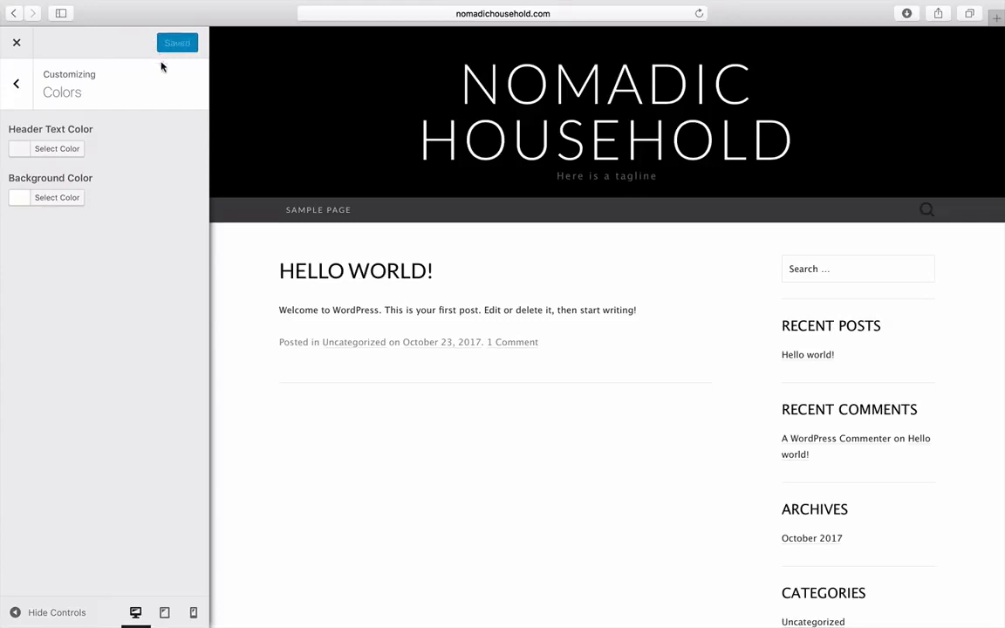
left_click(29, 93)
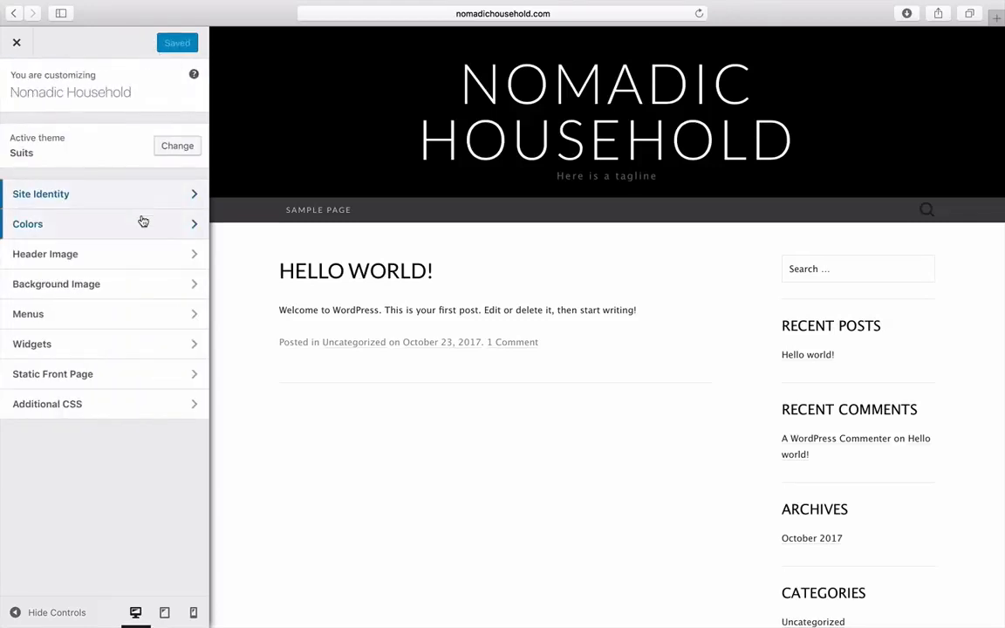
Look over the header image and background image settings in the Customizer
left_click(135, 261)
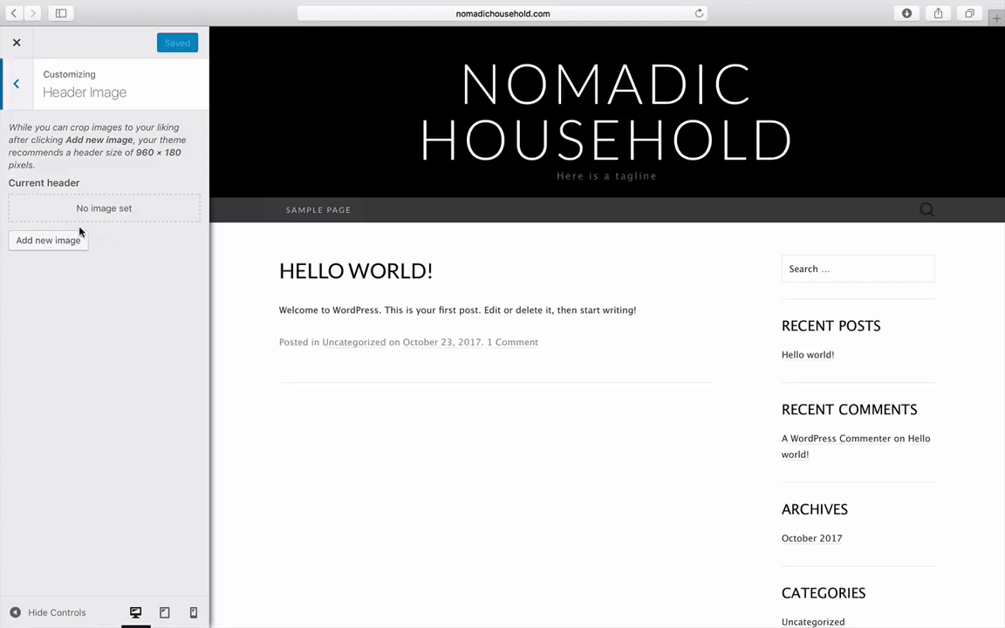
left_click(24, 85)
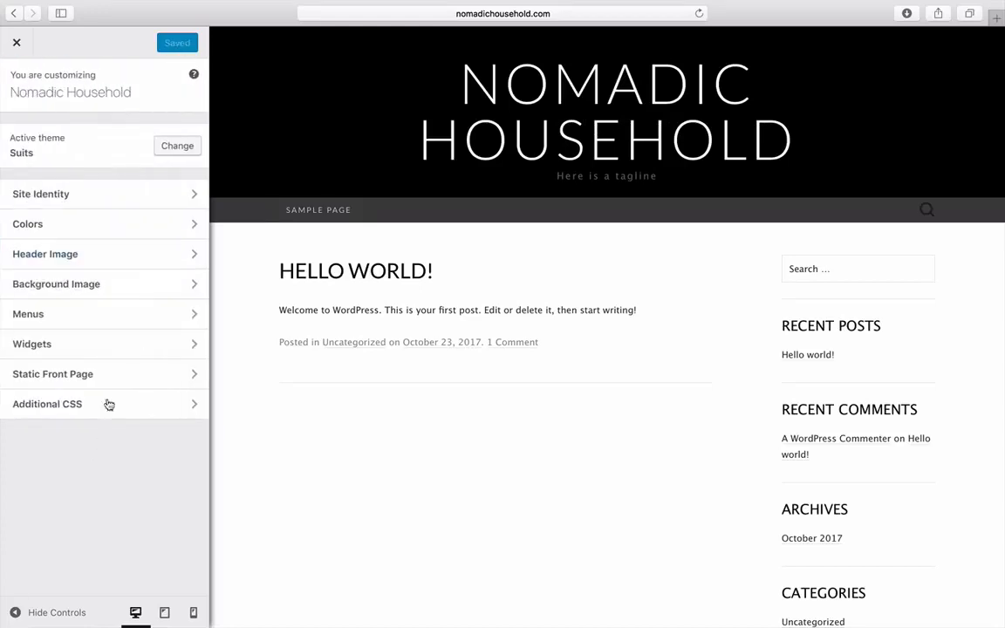
left_click(143, 287)
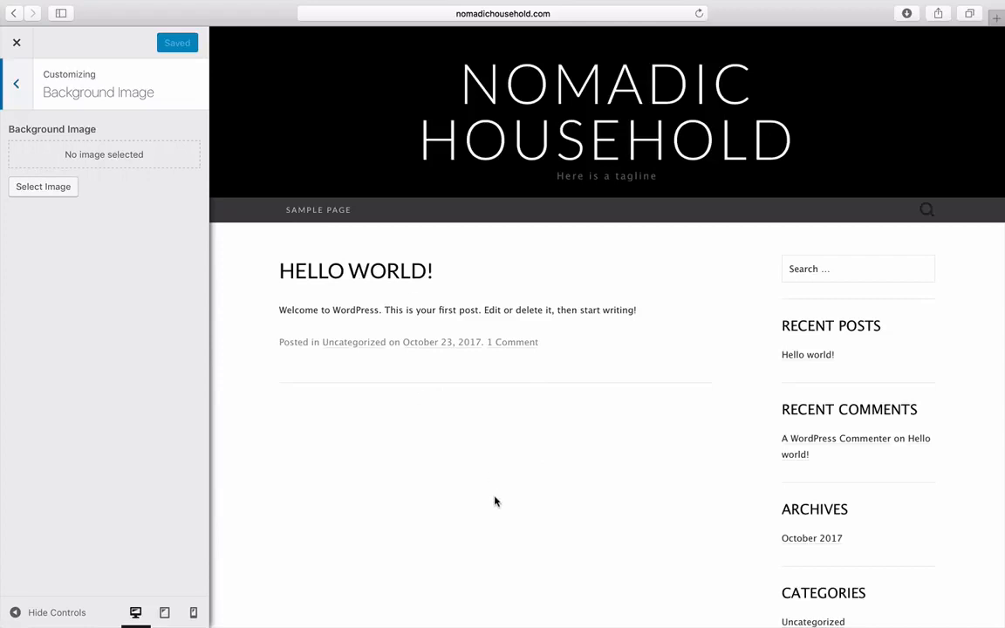
scroll(495, 502, "down", 5)
scroll(494, 502, "up", 5)
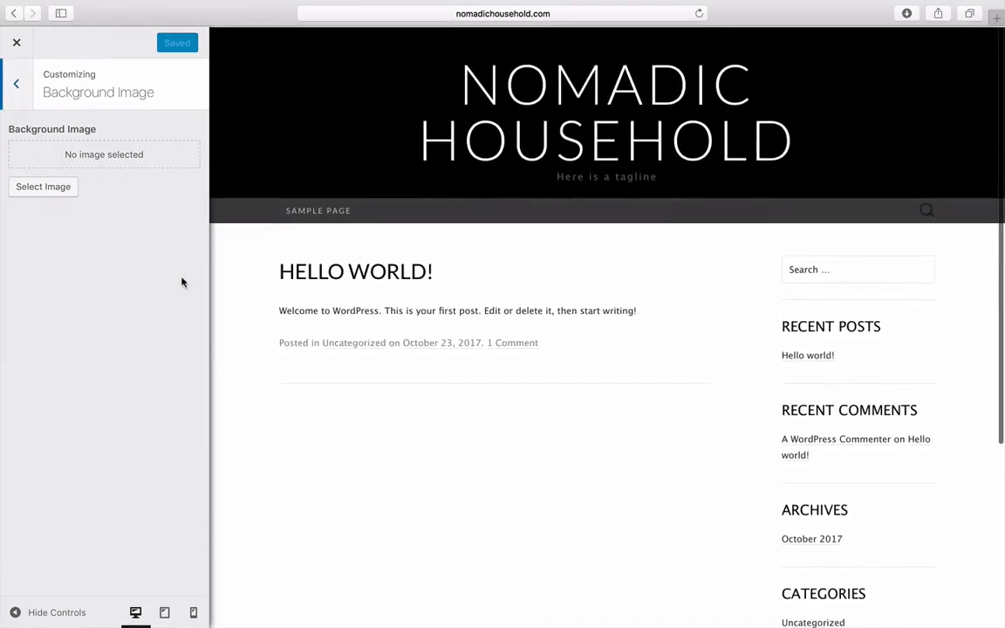
left_click(15, 85)
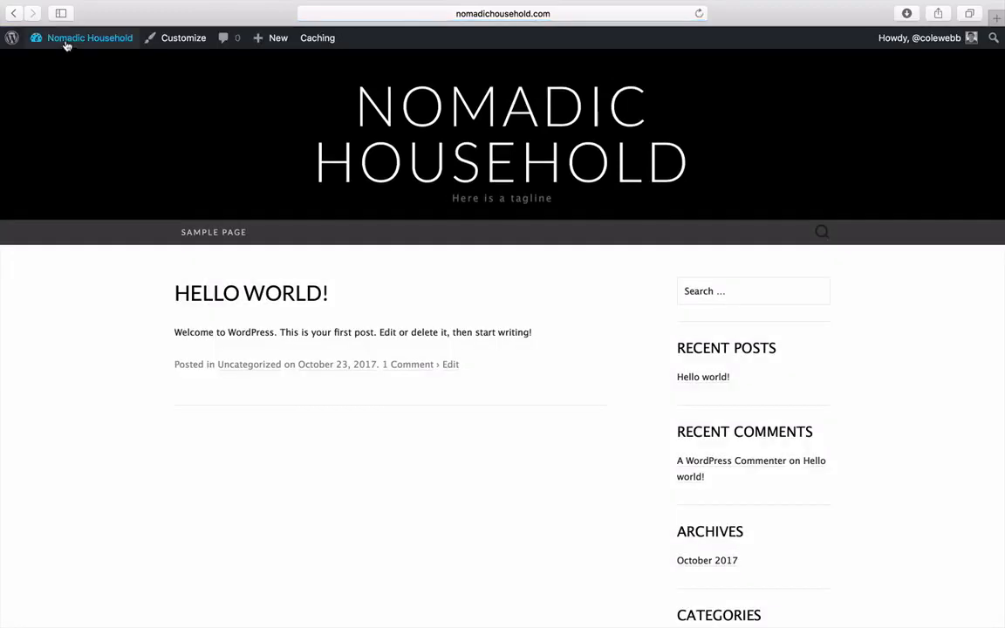
Return from the live site to the WordPress dashboard and open the list of all posts
mouse_move(65, 44)
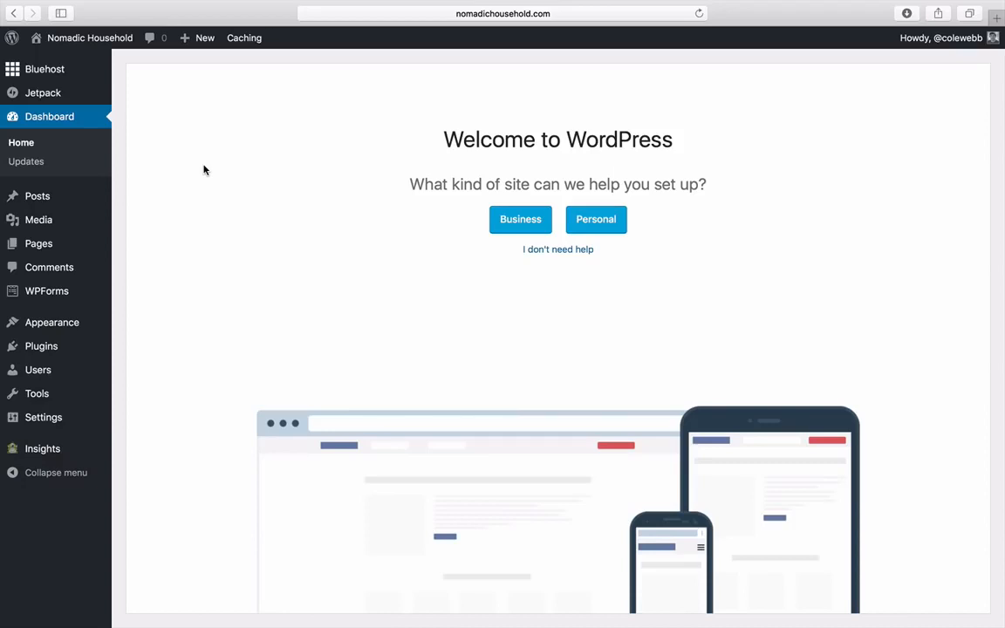
left_click(32, 198)
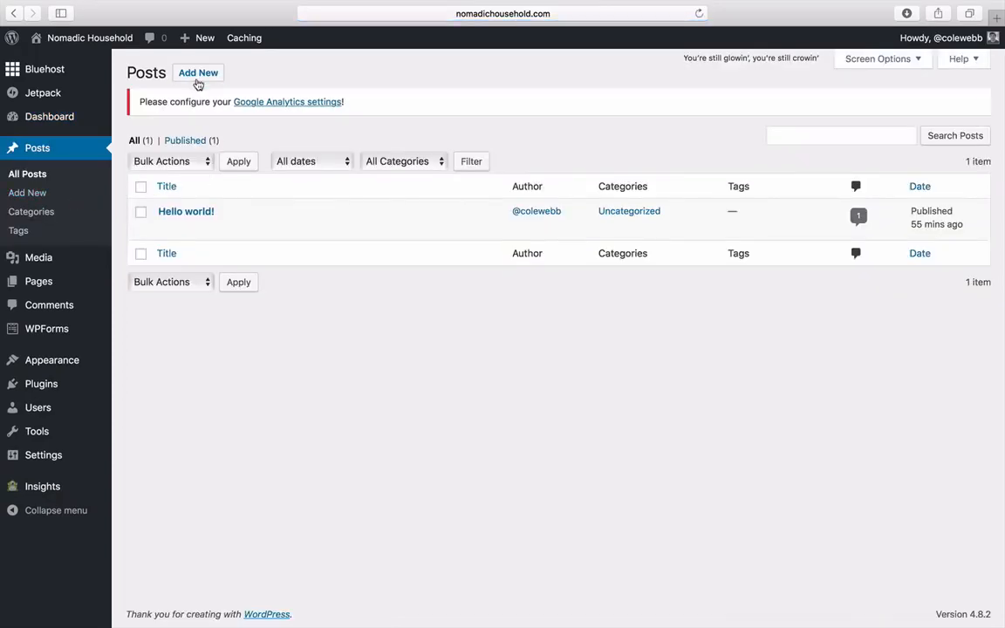
mouse_move(220, 207)
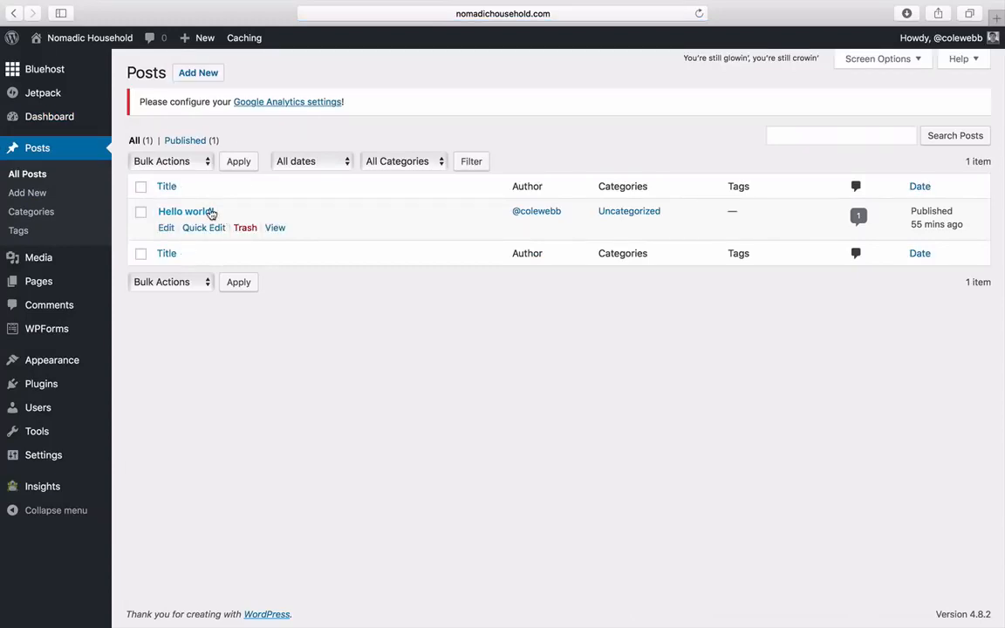
Create a new post titled "My First Blog Post" with an empty body and publish it
left_click(215, 73)
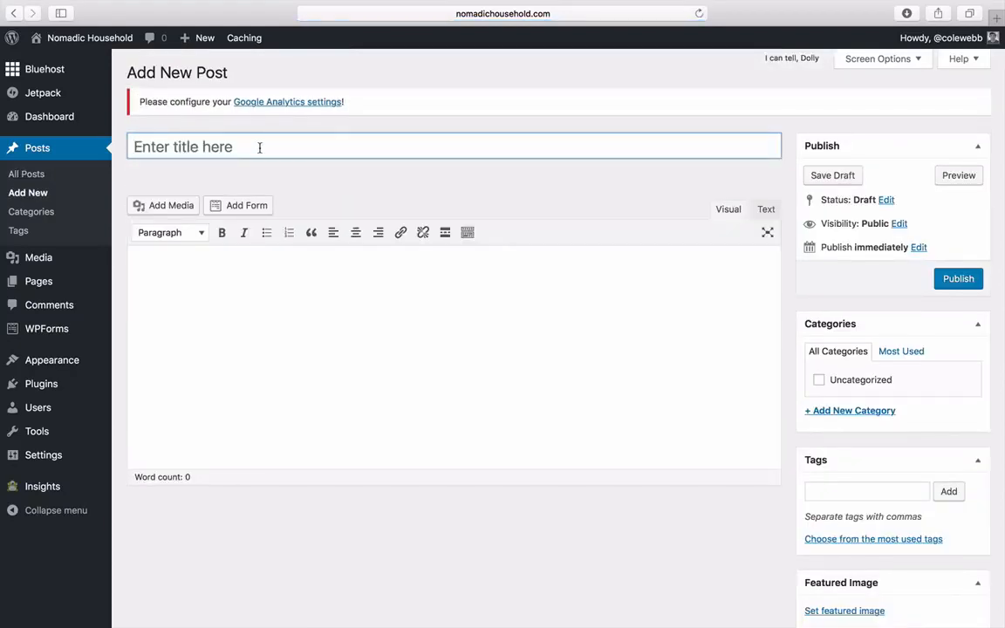
type("My ")
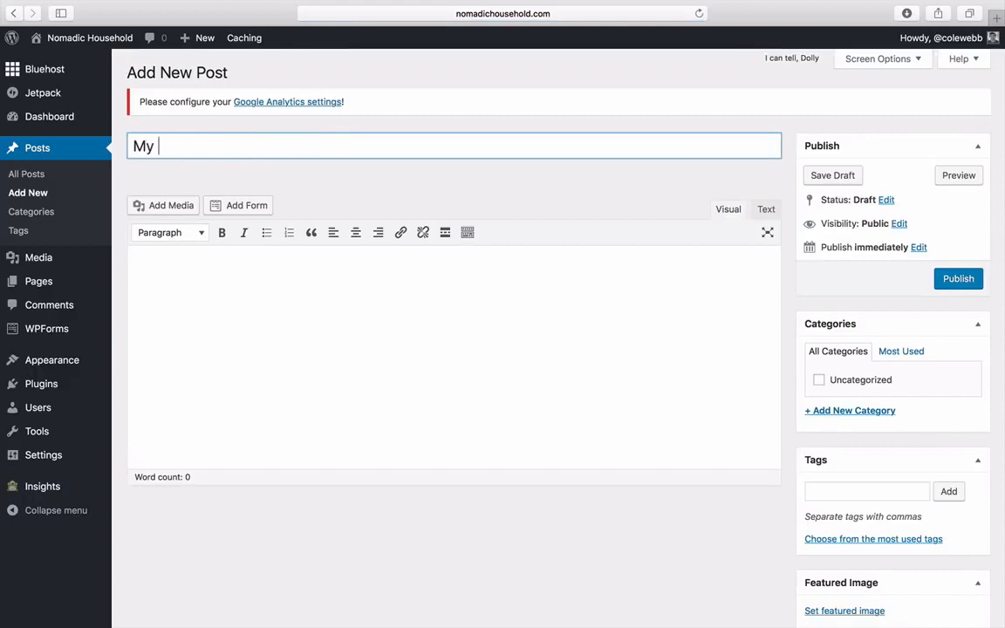
type("First Blog Pos")
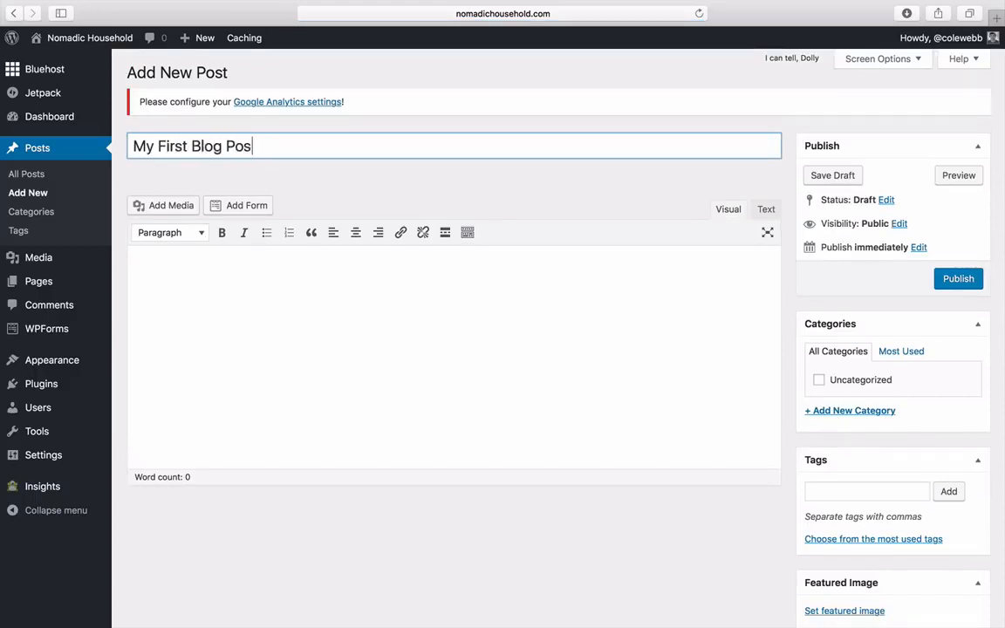
type("t")
left_click(453, 276)
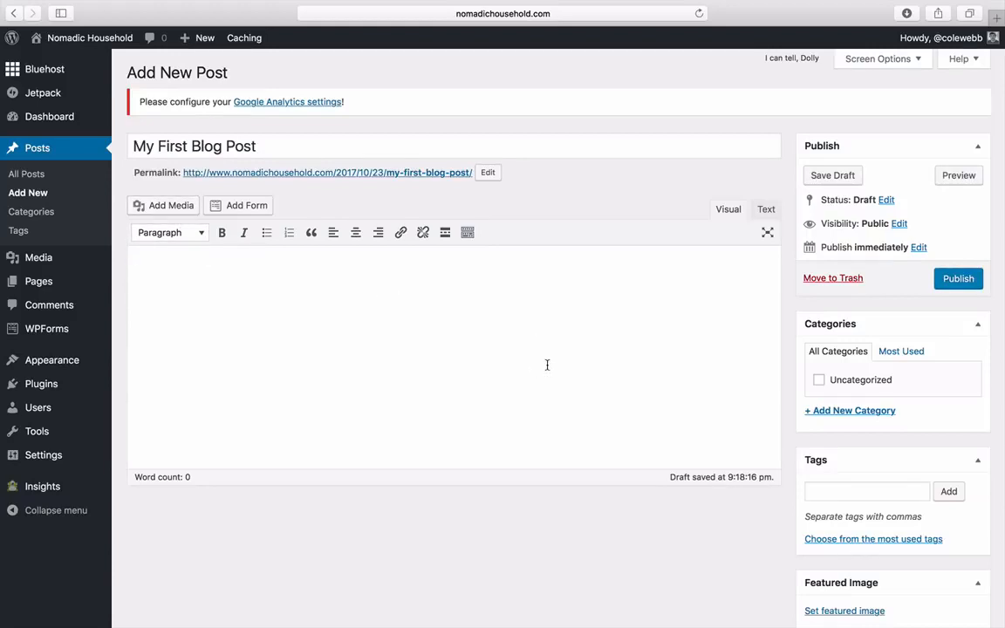
left_click(959, 279)
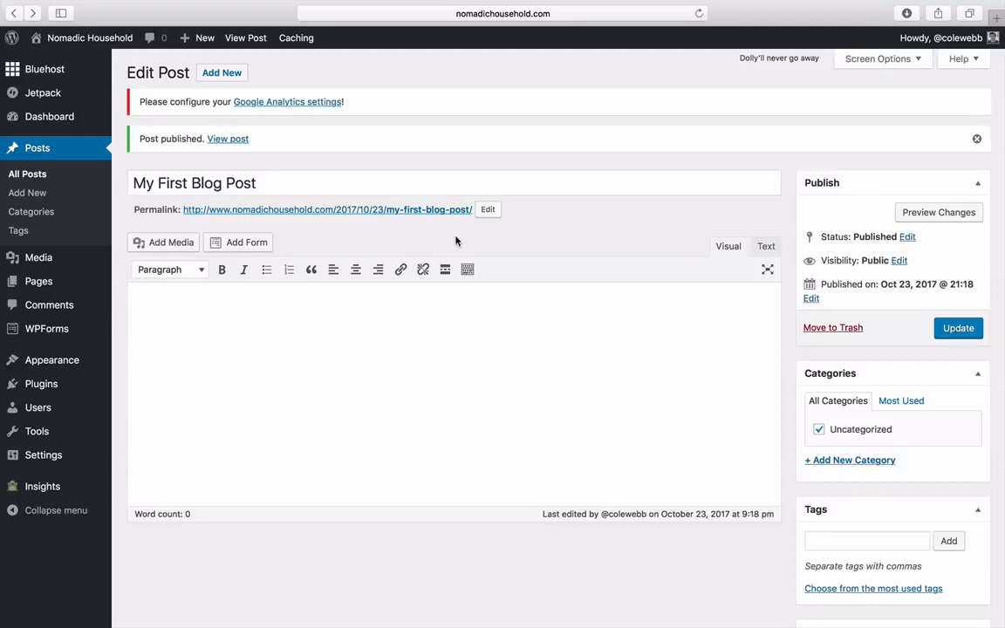
Set the site's permalink structure to Post name and save the permalink settings
mouse_move(105, 338)
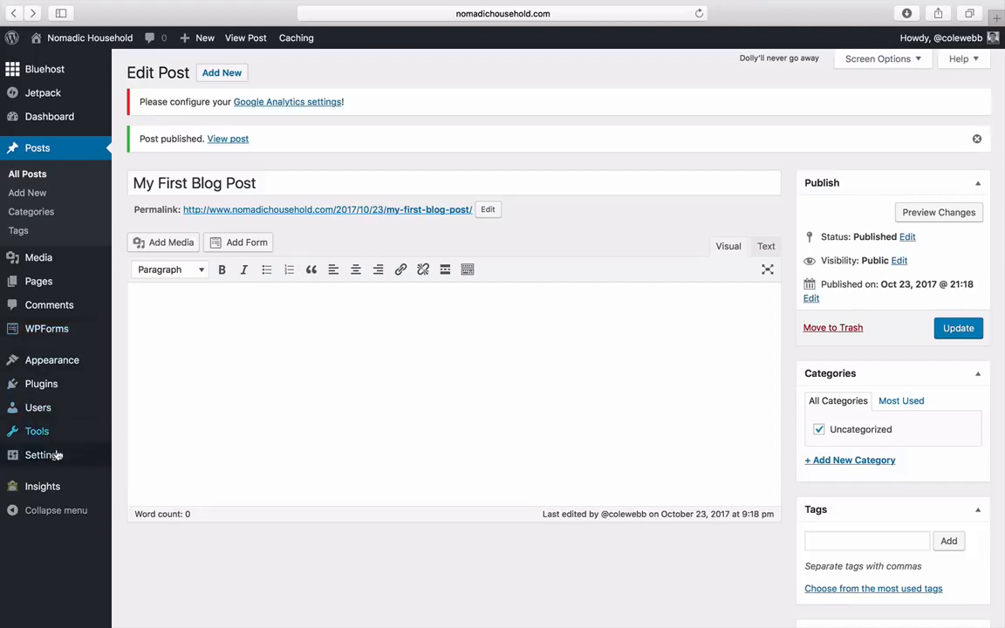
mouse_move(58, 456)
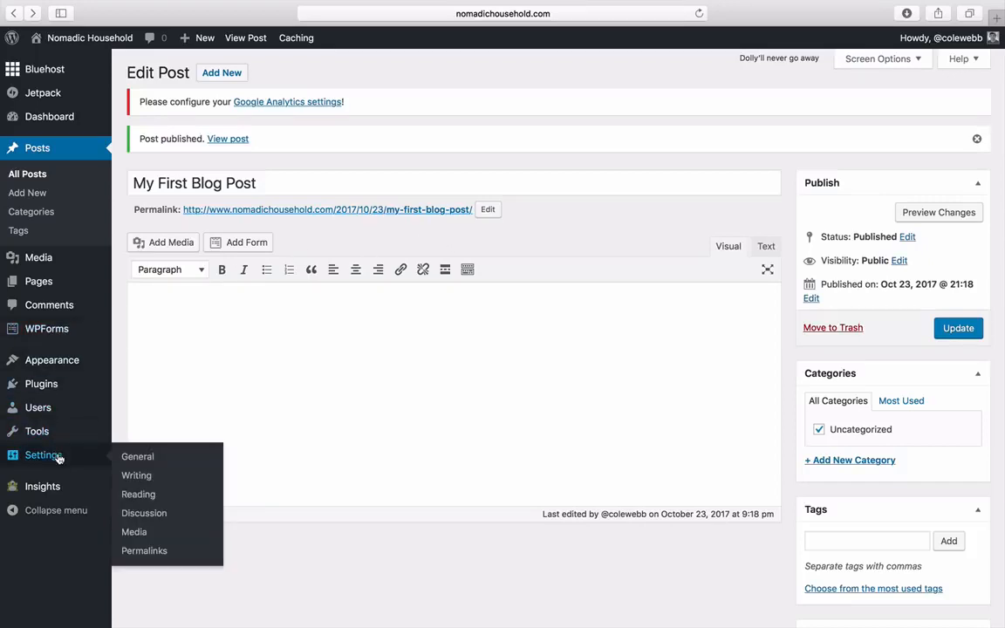
left_click(152, 561)
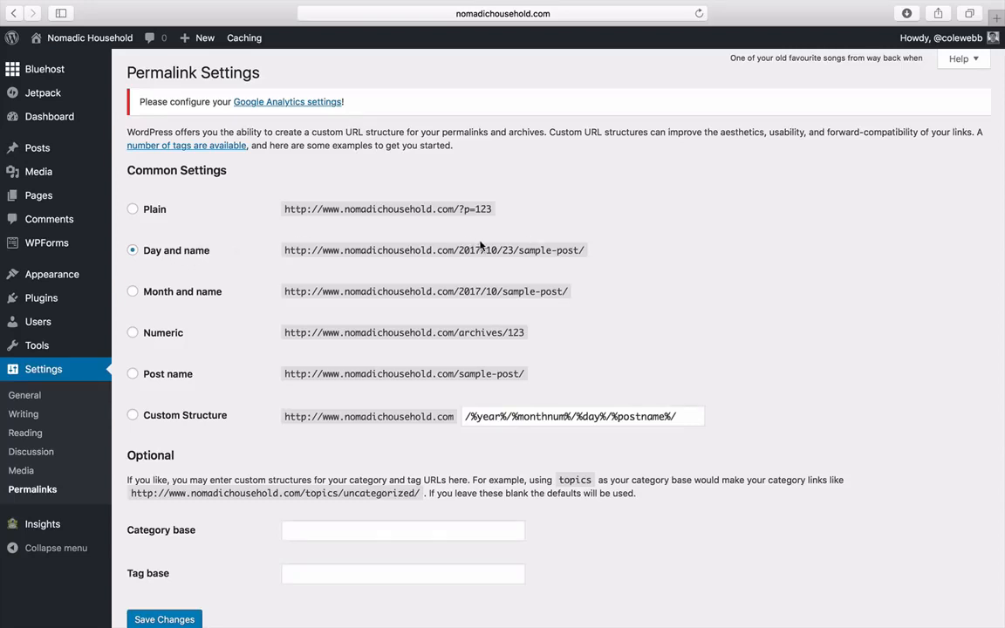
left_click(134, 375)
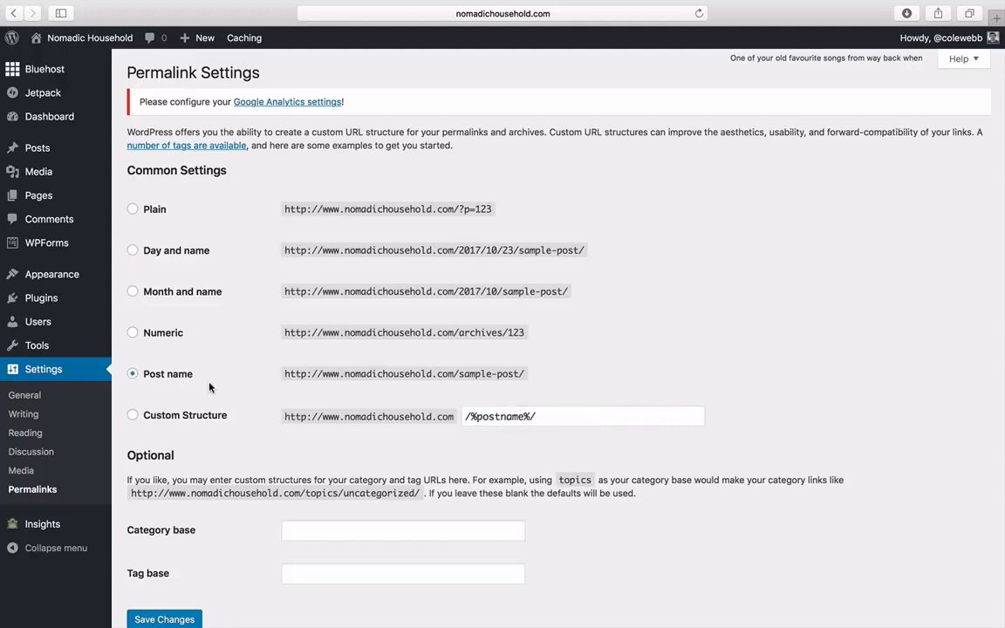
left_click(192, 621)
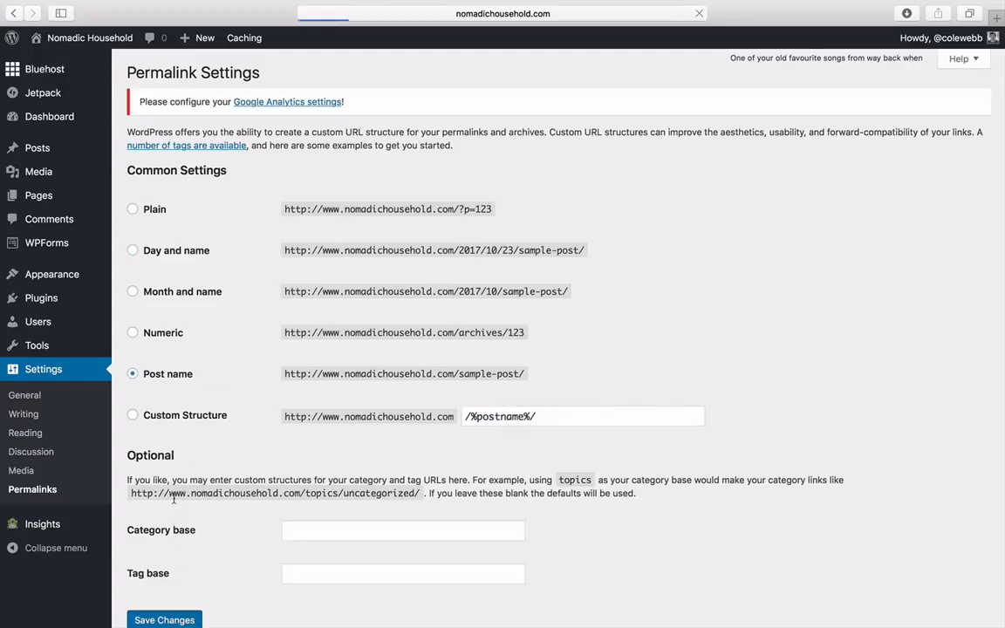
Open the published "My First Blog Post" from the list of all posts to check its permalink
mouse_move(67, 154)
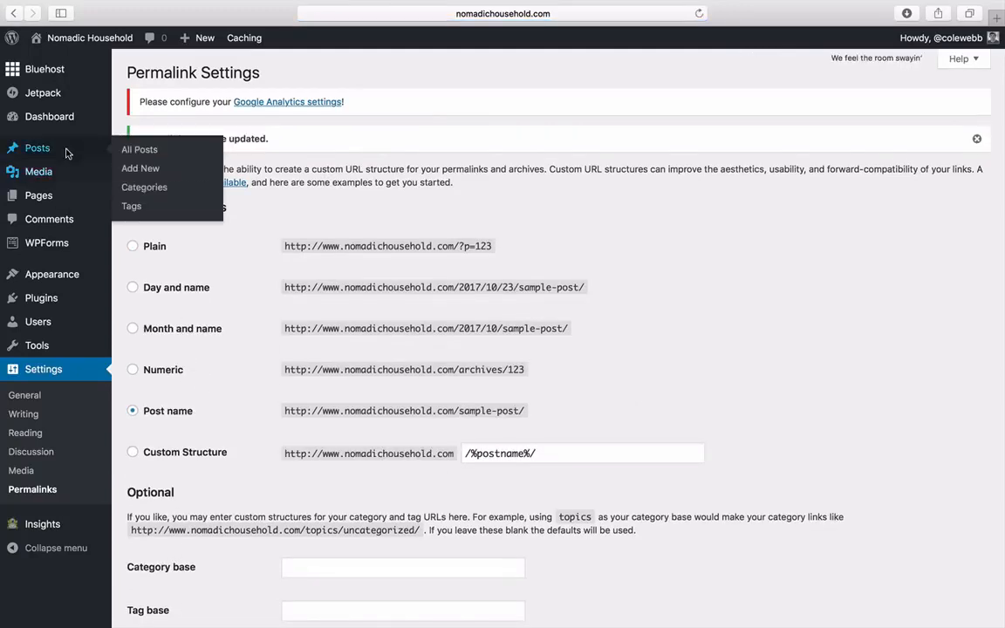
left_click(203, 153)
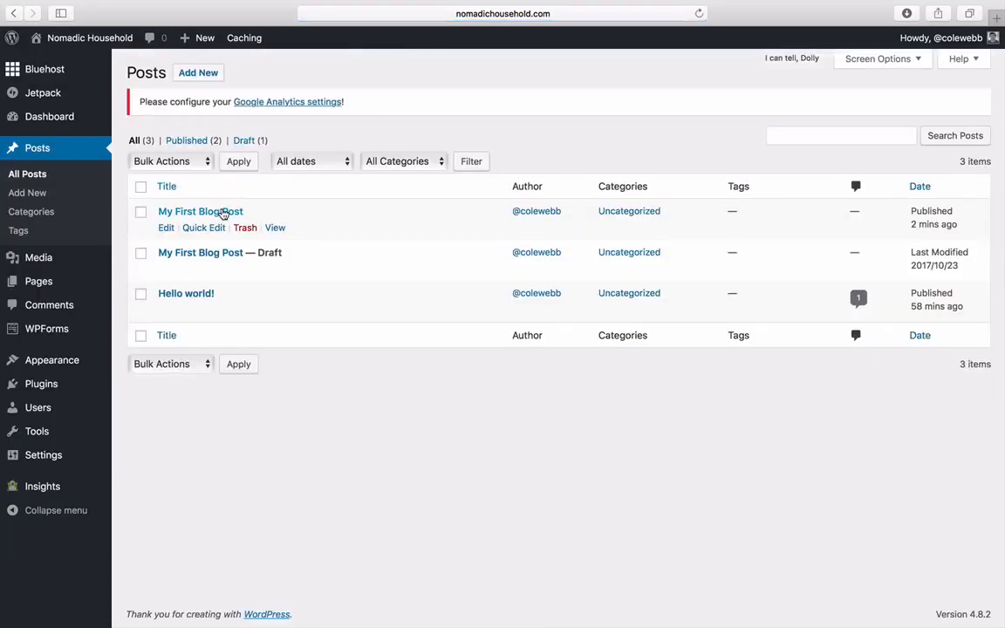
left_click(223, 214)
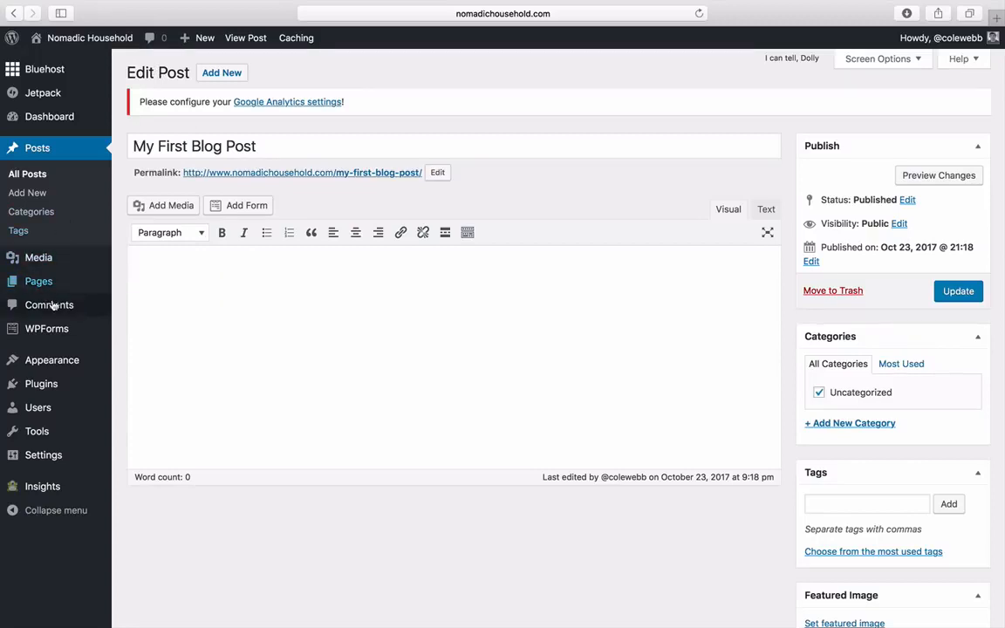
Create a new page titled "Page 1" with an empty body and publish it
mouse_move(52, 284)
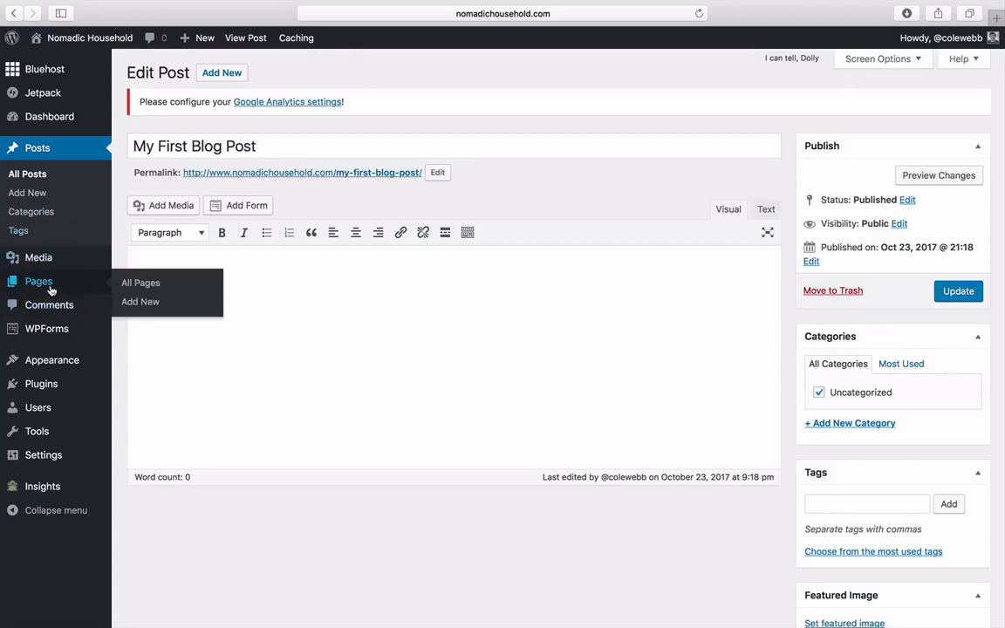
left_click(51, 290)
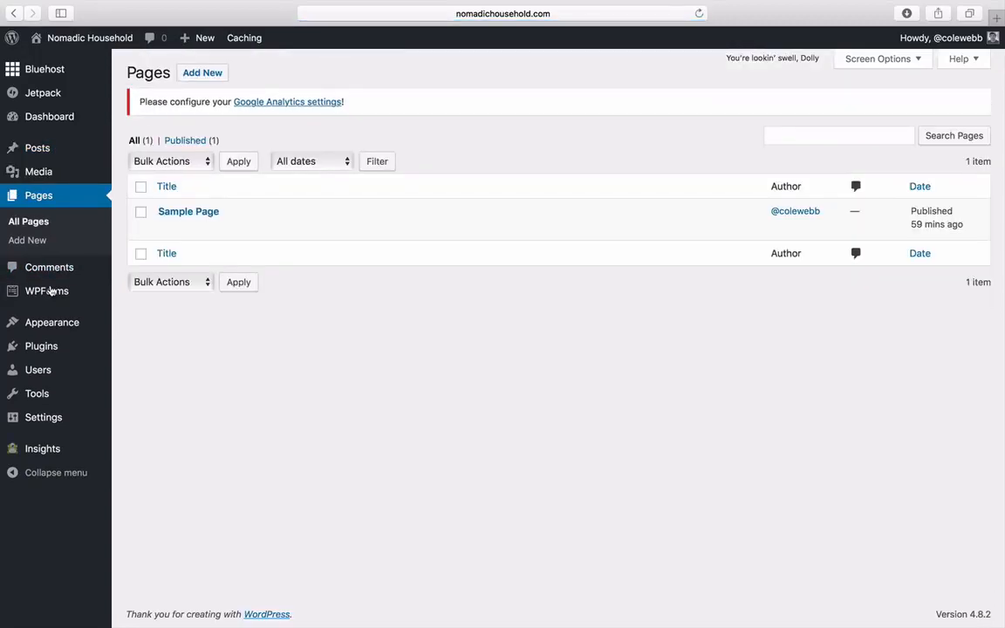
left_click(198, 76)
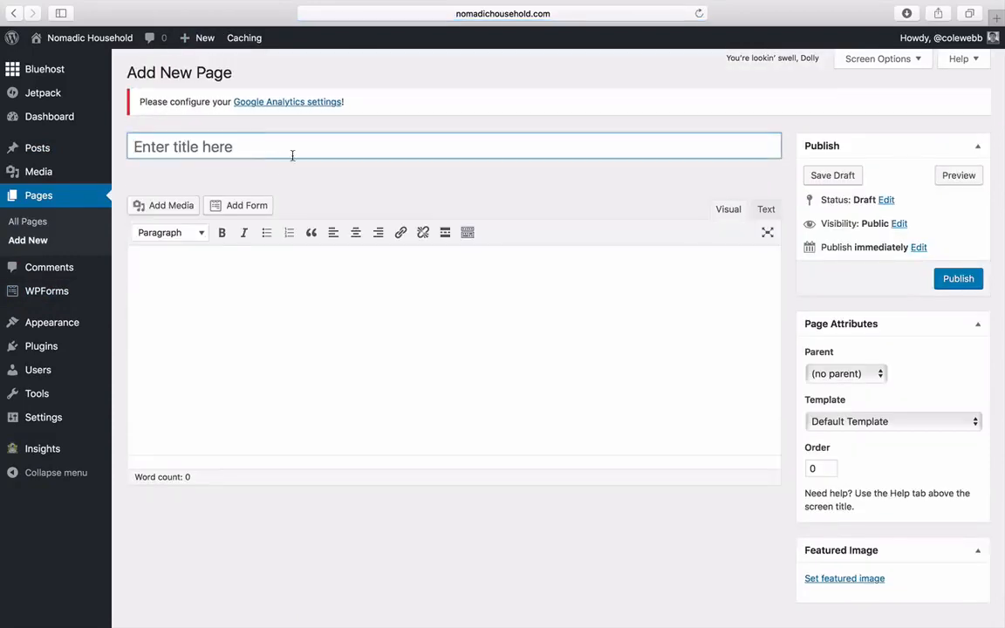
left_click(295, 153)
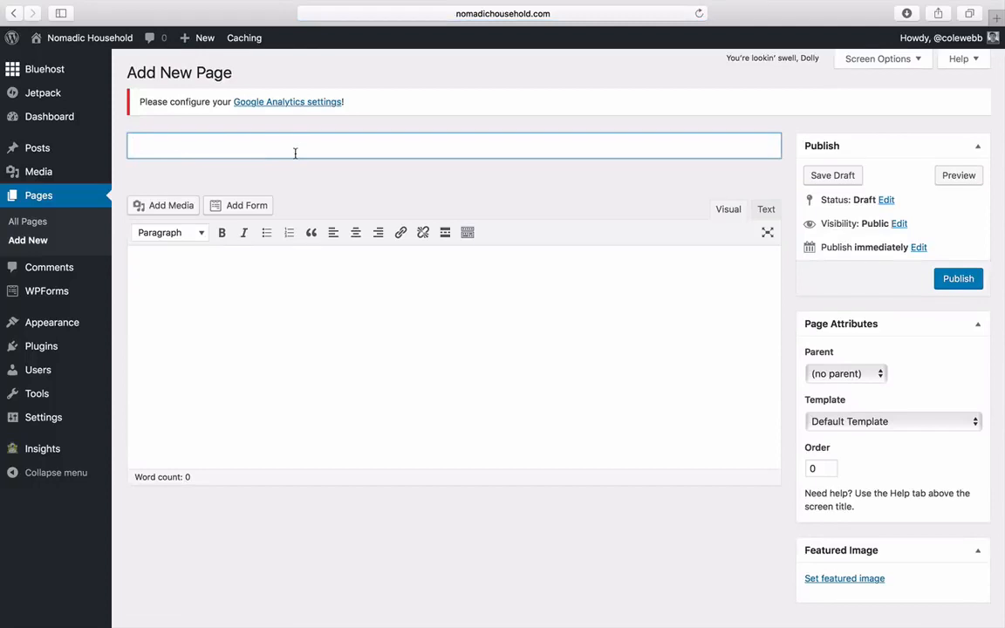
type("Page 1")
left_click(419, 265)
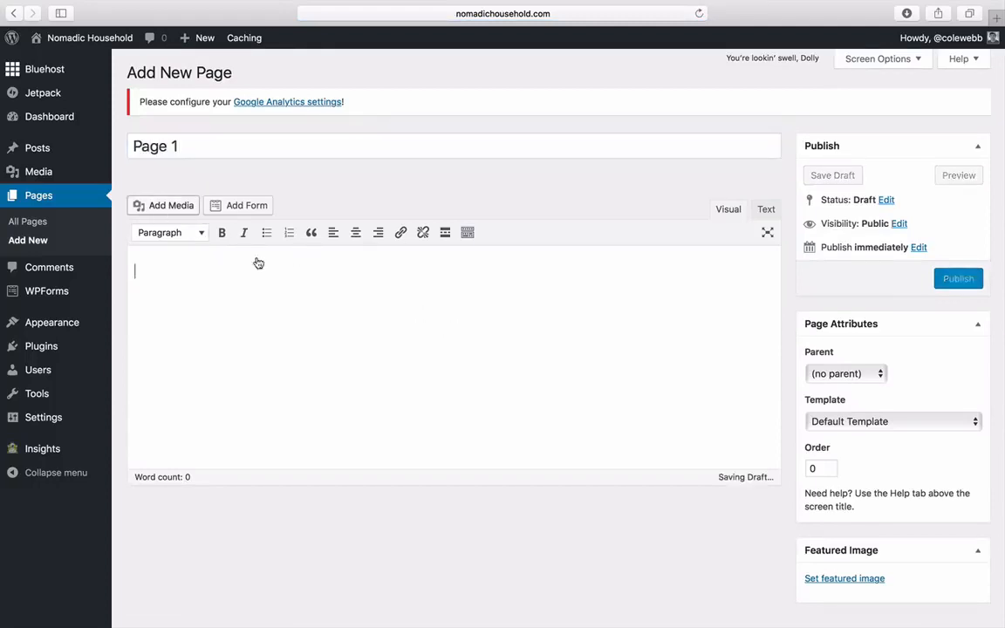
left_click(959, 278)
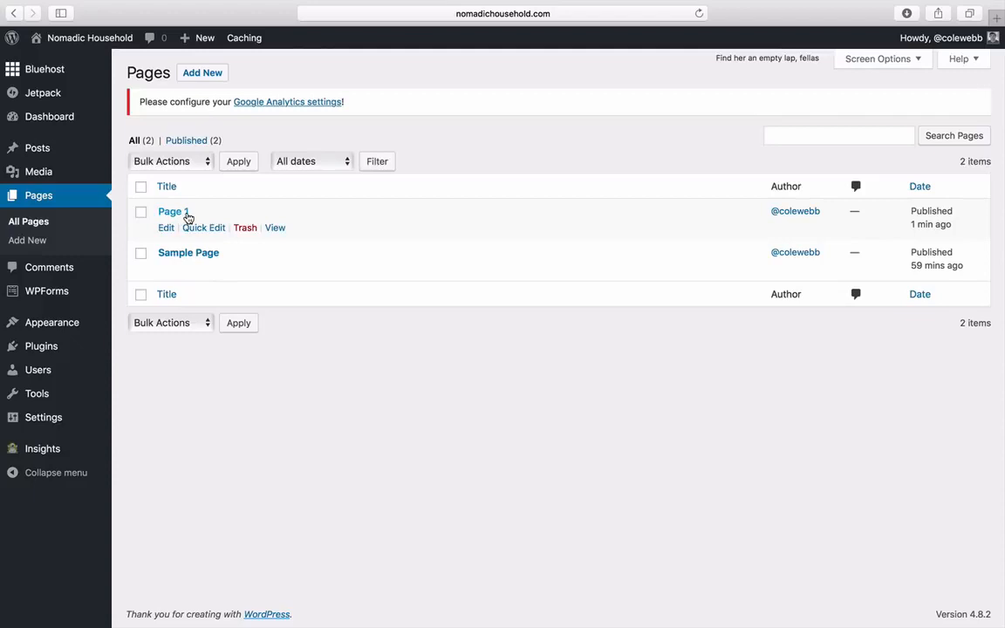
View the pages and posts on the live site's home page and return to the WordPress dashboard
left_click(108, 40)
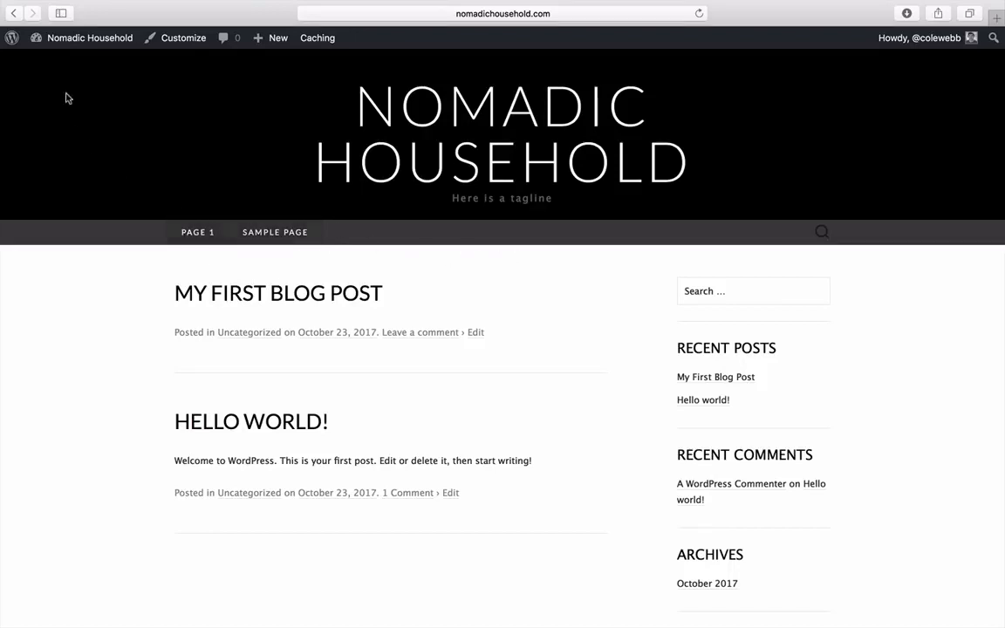
mouse_move(90, 40)
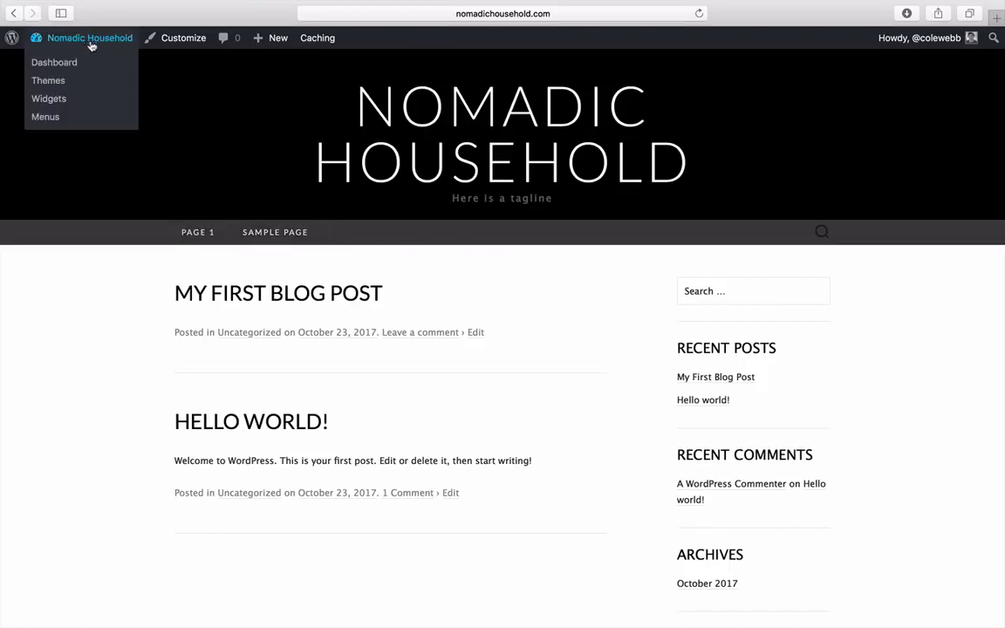
left_click(79, 37)
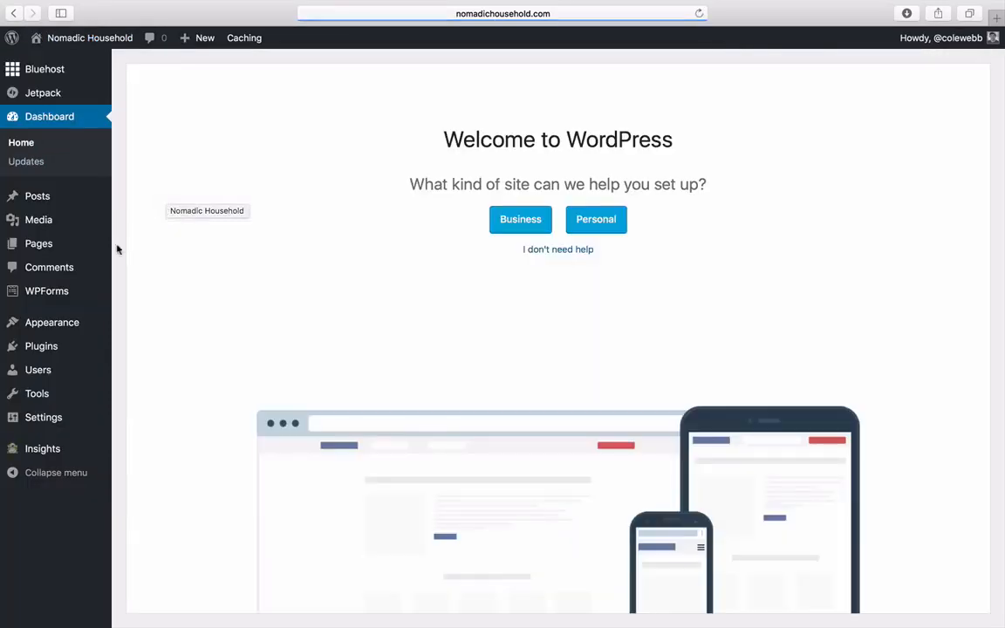
Open the site's menu editor and create a menu named "Menu 1"
mouse_move(75, 327)
left_click(135, 381)
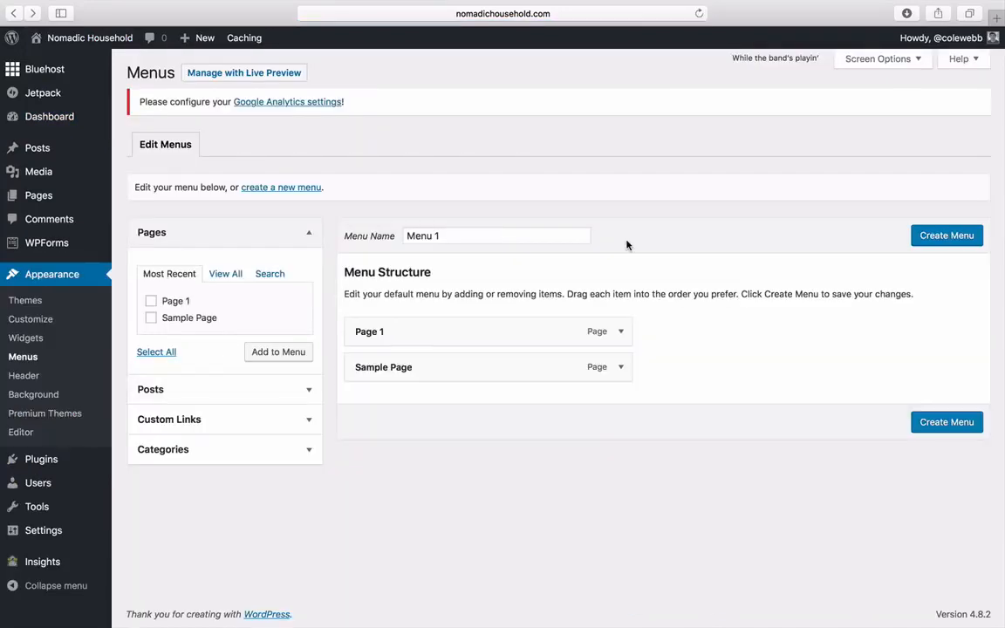
triple_click(414, 235)
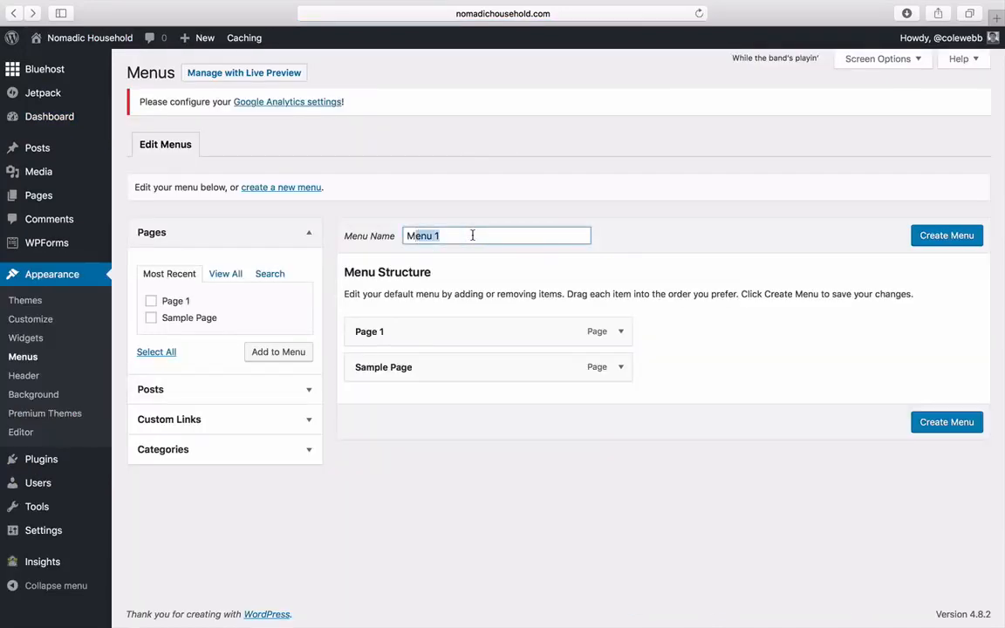
left_click(930, 239)
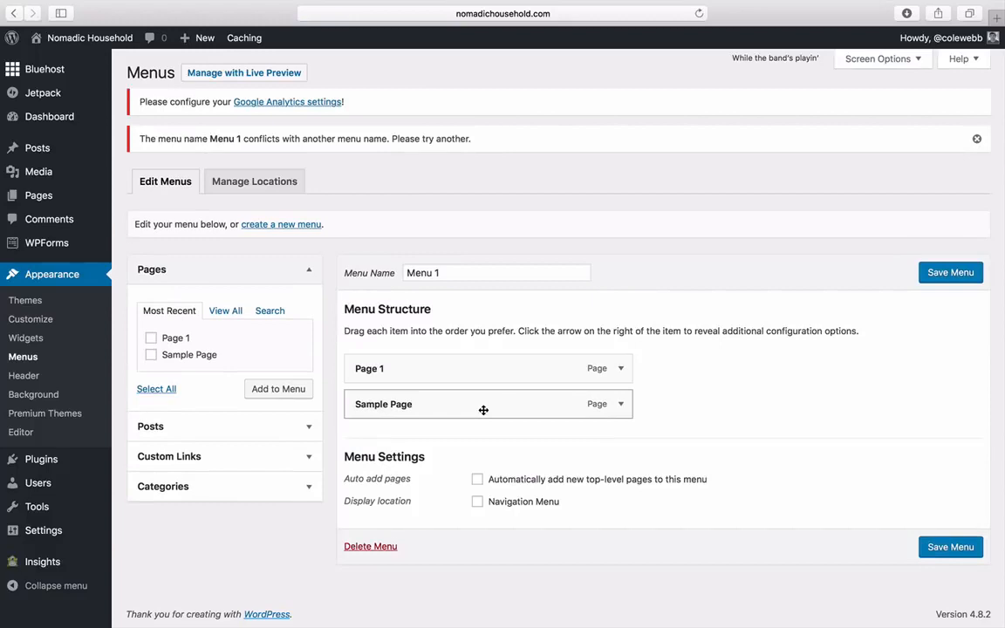
Remove the Sample Page item from the structure of Menu 1
left_click(621, 406)
scroll(594, 444, "down", 2)
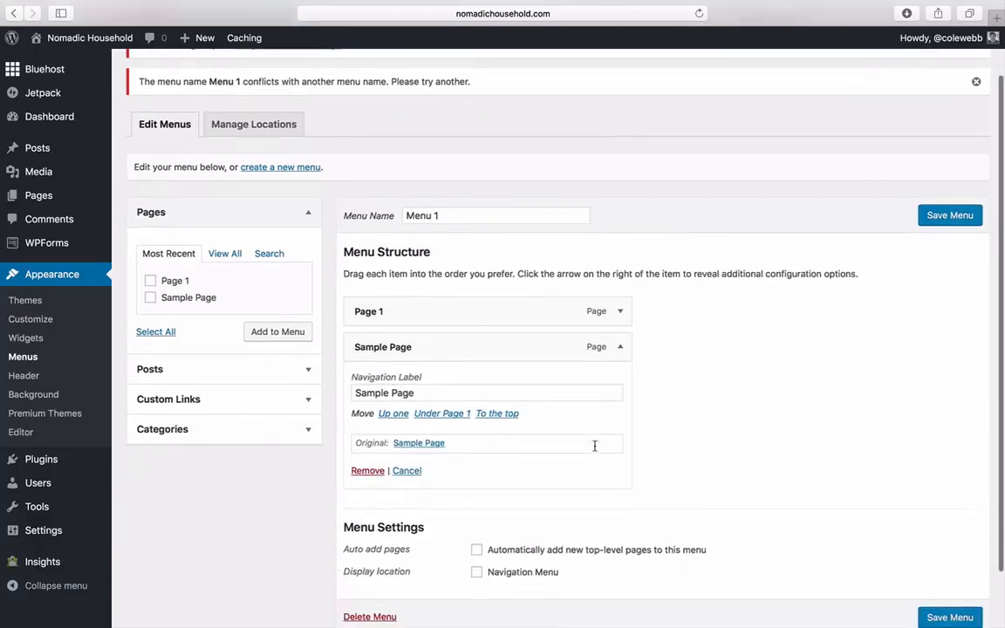
left_click(369, 472)
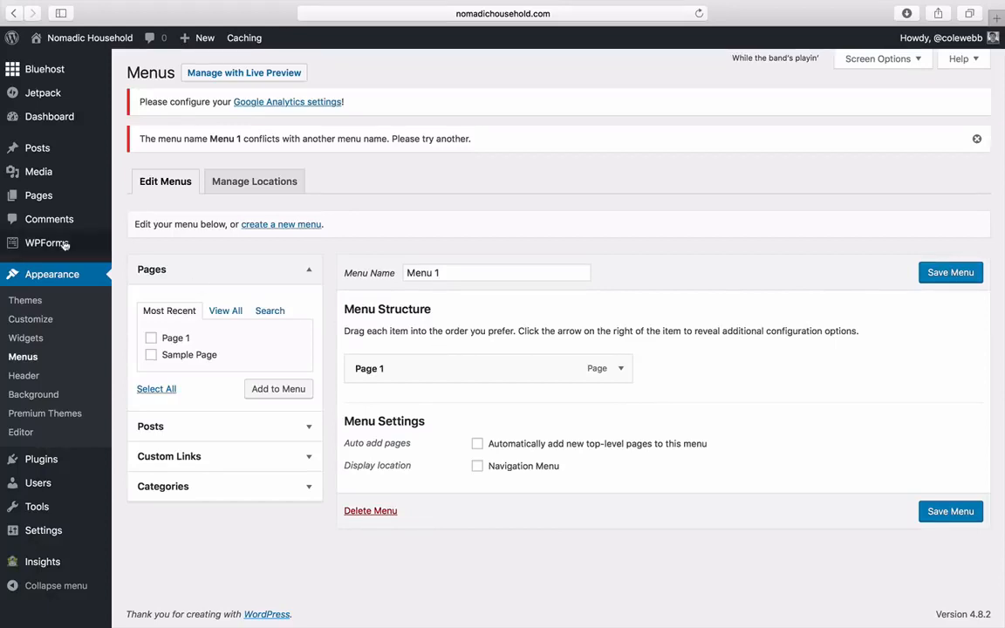
mouse_move(53, 199)
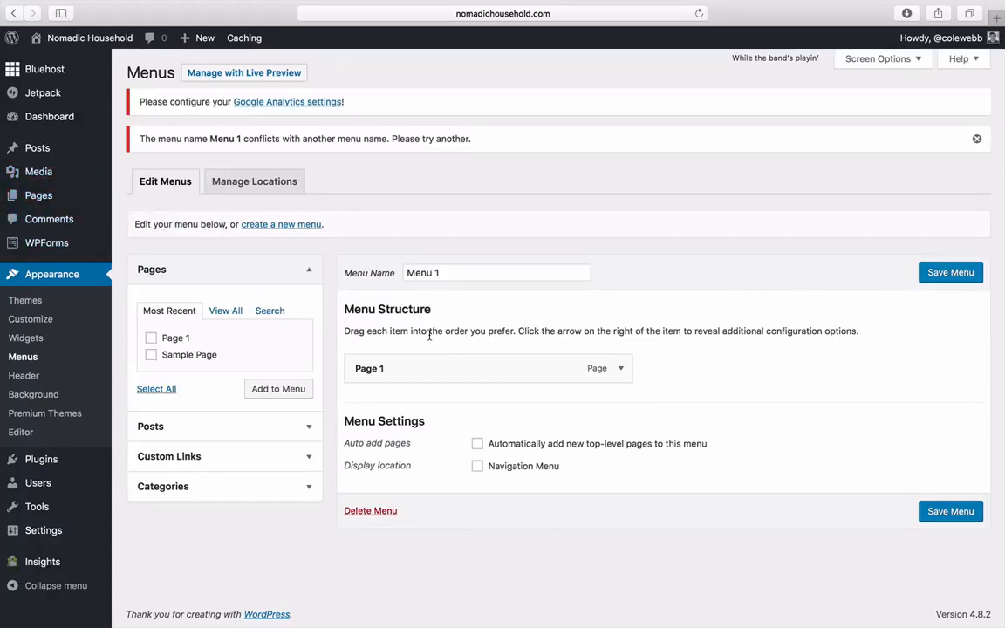
left_click(288, 456)
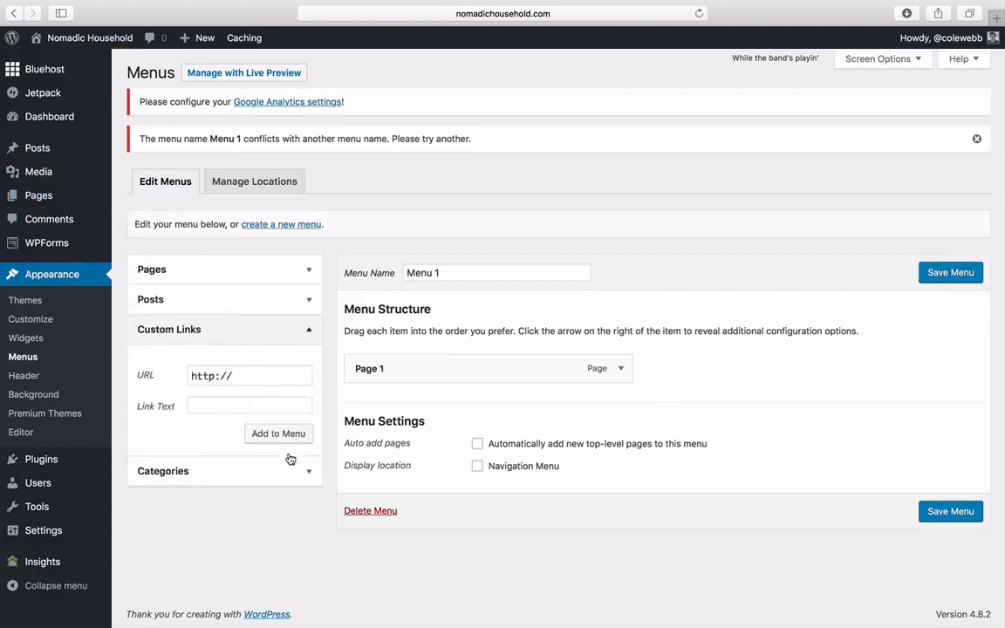
left_click(249, 376)
type("nom")
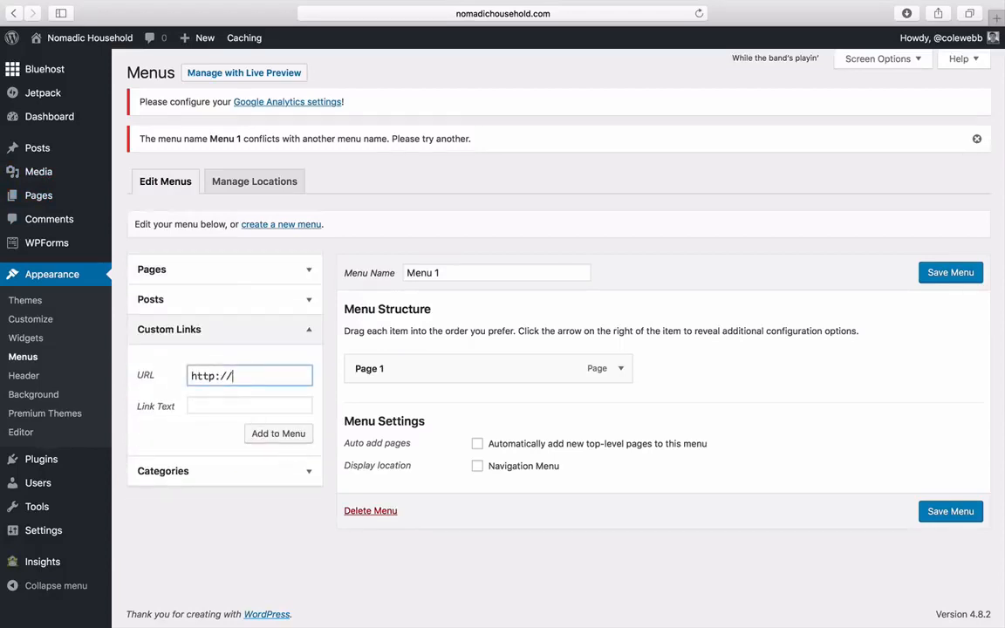
type("omadichousehold.com")
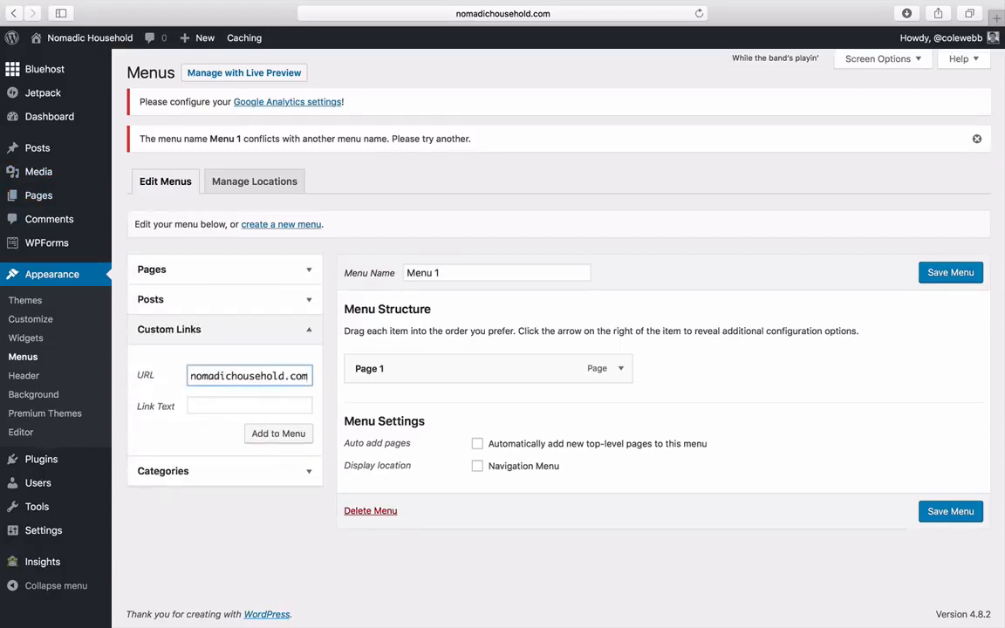
left_click(256, 406)
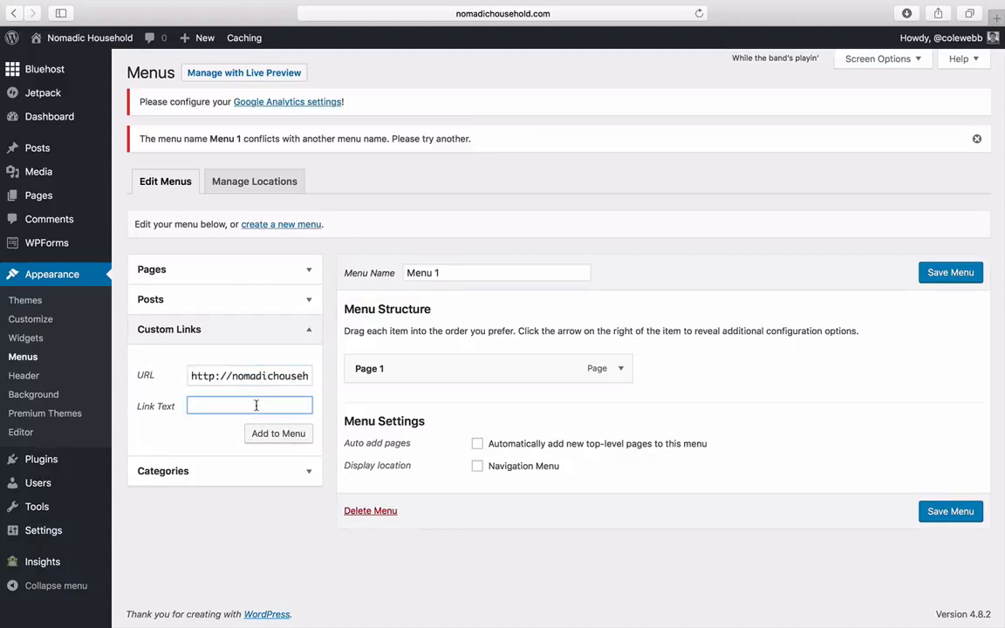
type("Home")
left_click(288, 434)
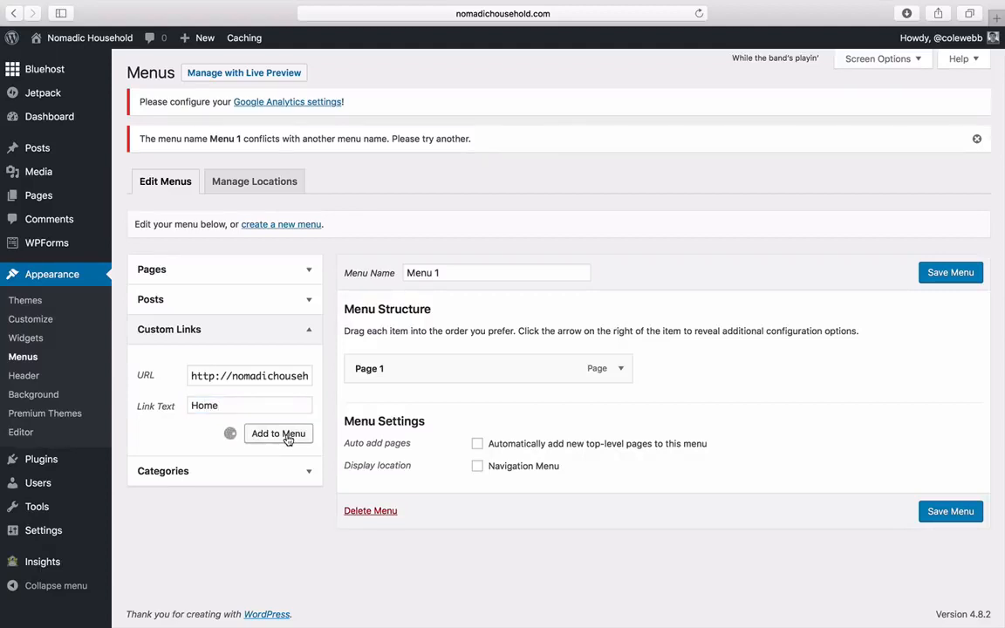
left_click_drag(436, 408, 440, 368)
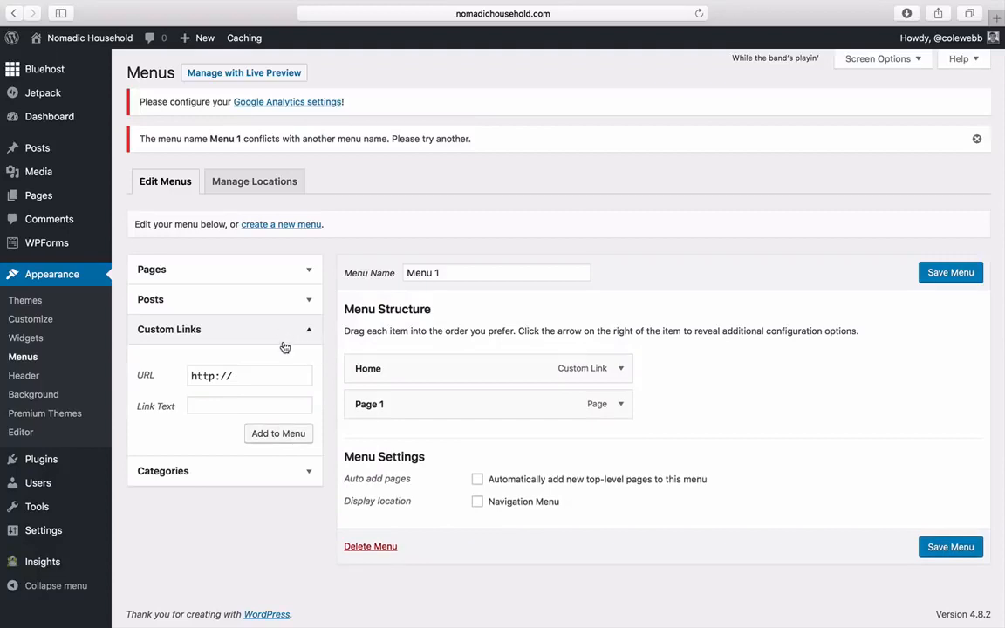
Add the Sample Page from the recent pages to the structure of Menu 1 and save the menu
left_click(272, 275)
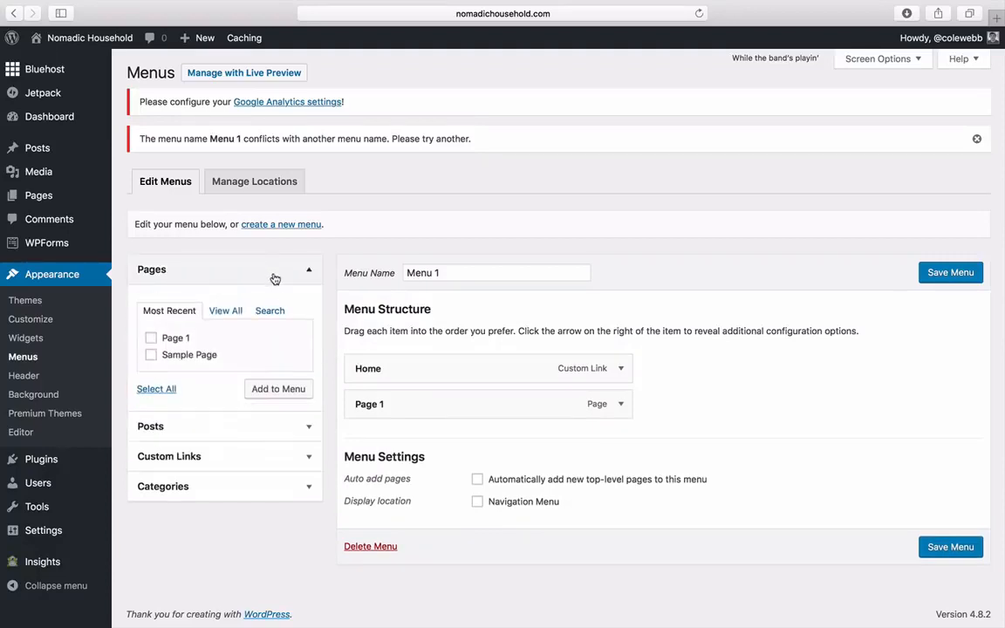
left_click(151, 355)
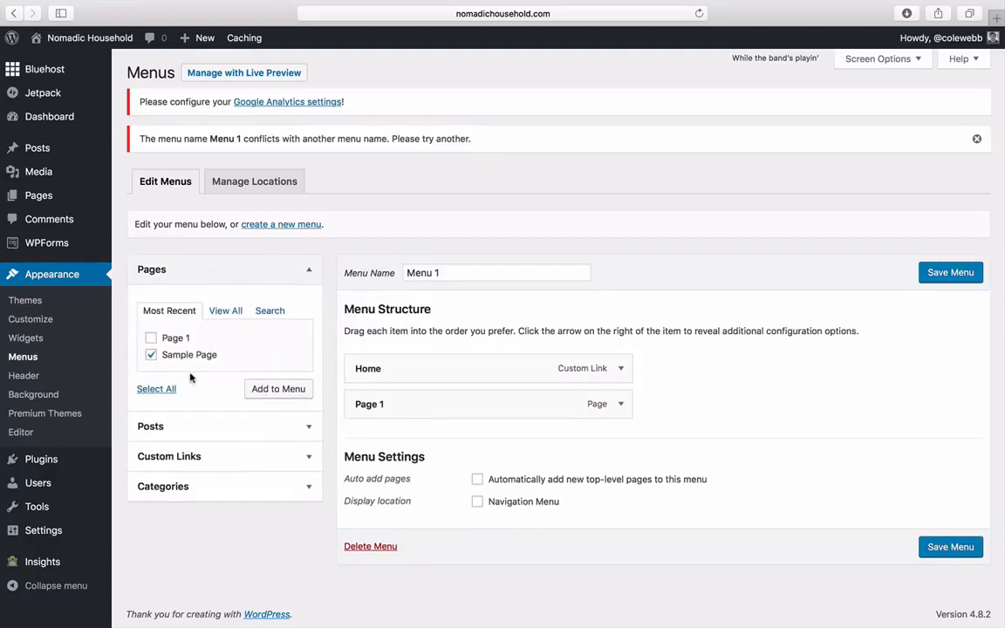
left_click(253, 390)
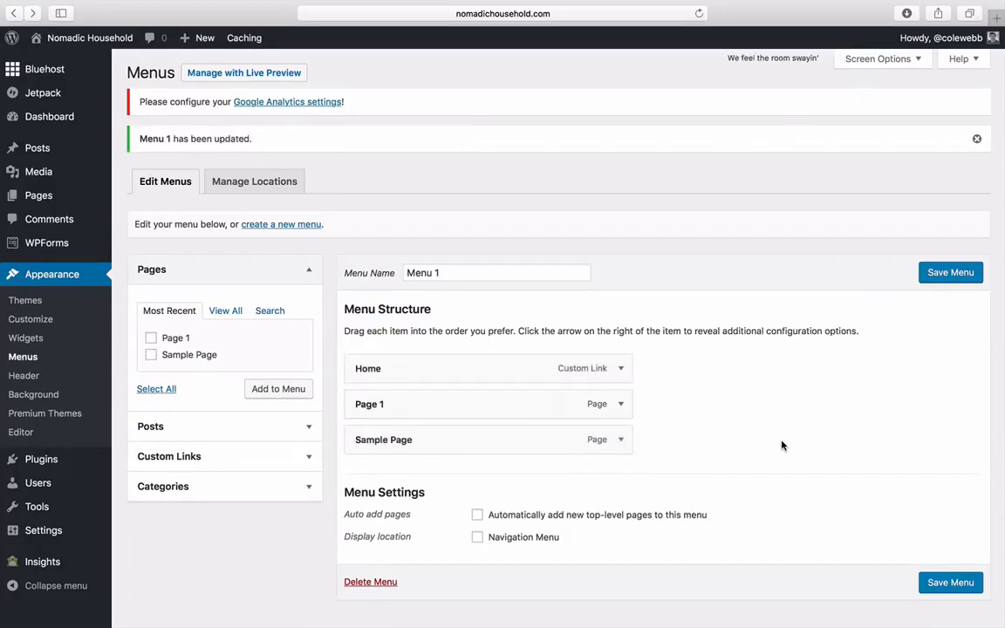
Assign Menu 1 to the Navigation Menu display location and save the menu
scroll(783, 444, "down", 1)
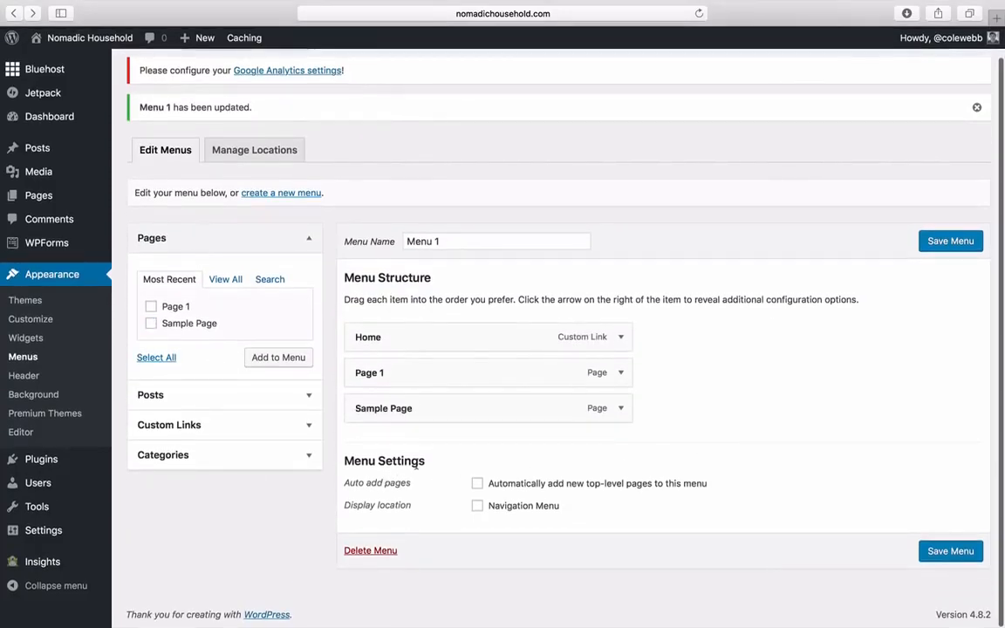
left_click(479, 508)
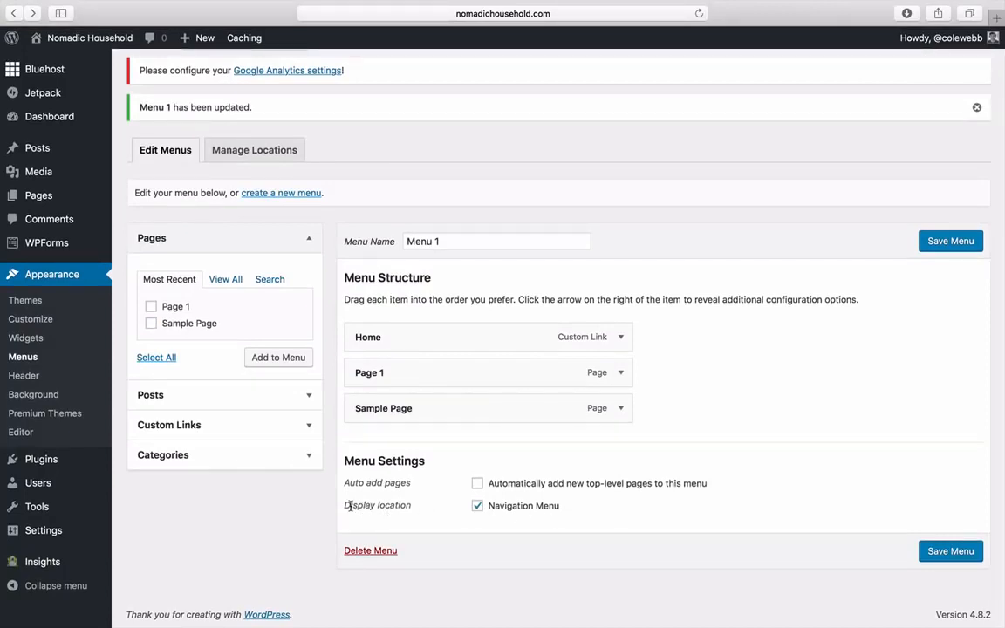
left_click_drag(350, 506, 415, 506)
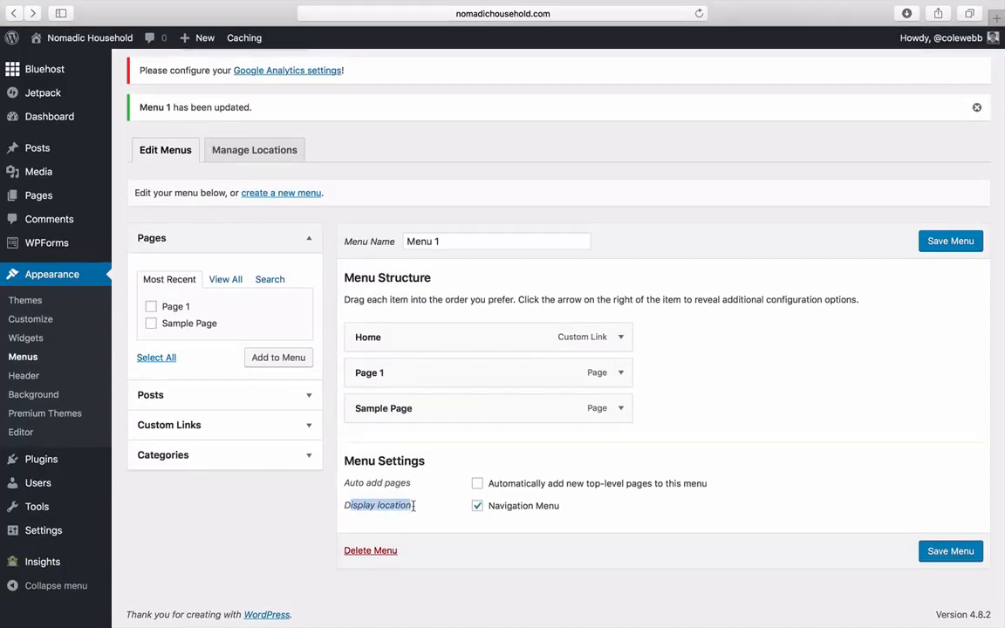
left_click(962, 241)
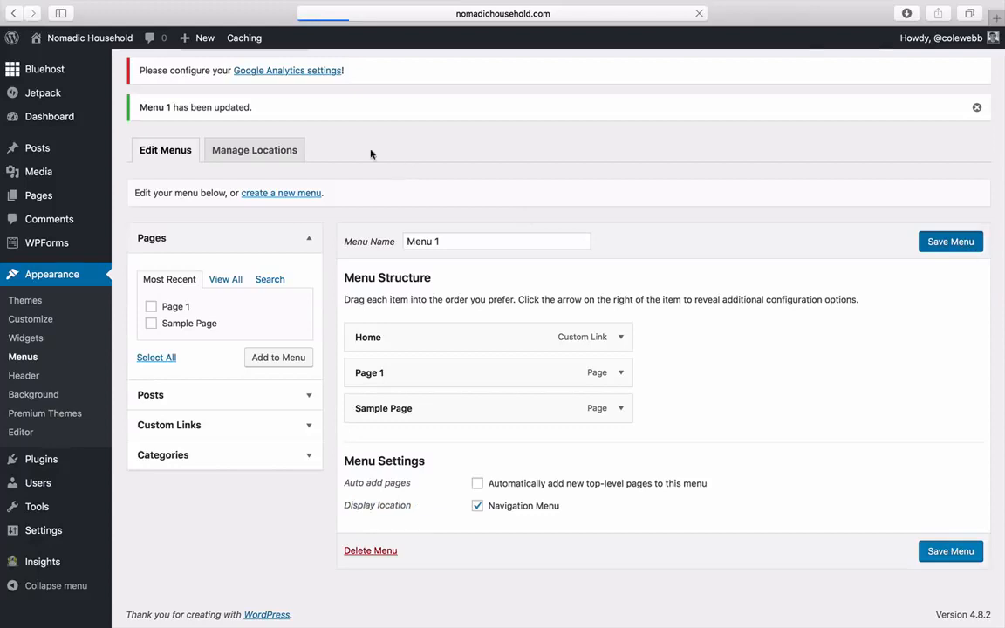
mouse_move(106, 45)
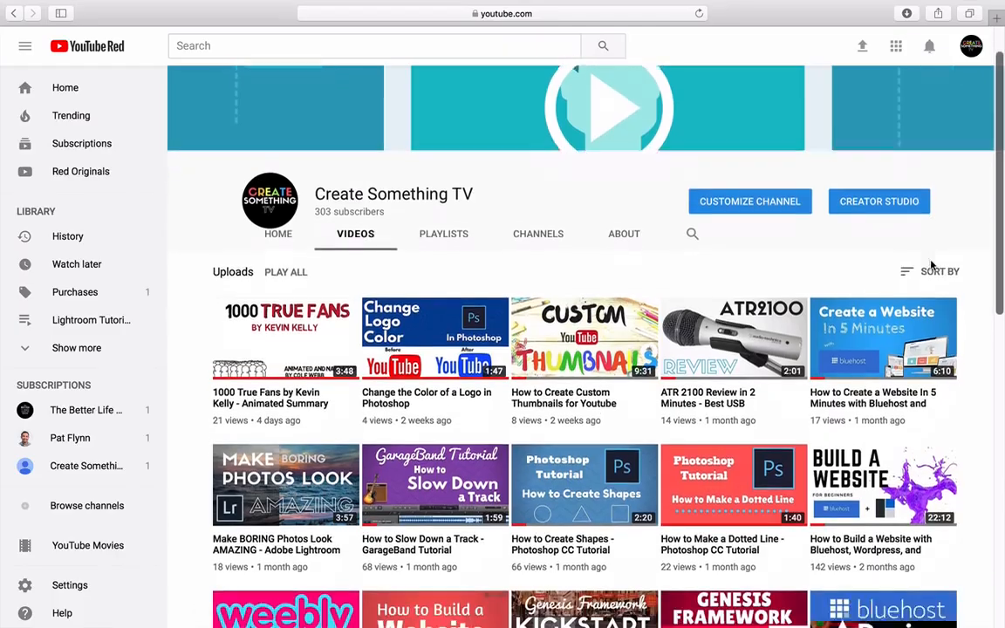
Look through the uploaded videos on the Create Something TV YouTube channel
scroll(925, 266, "down", 5)
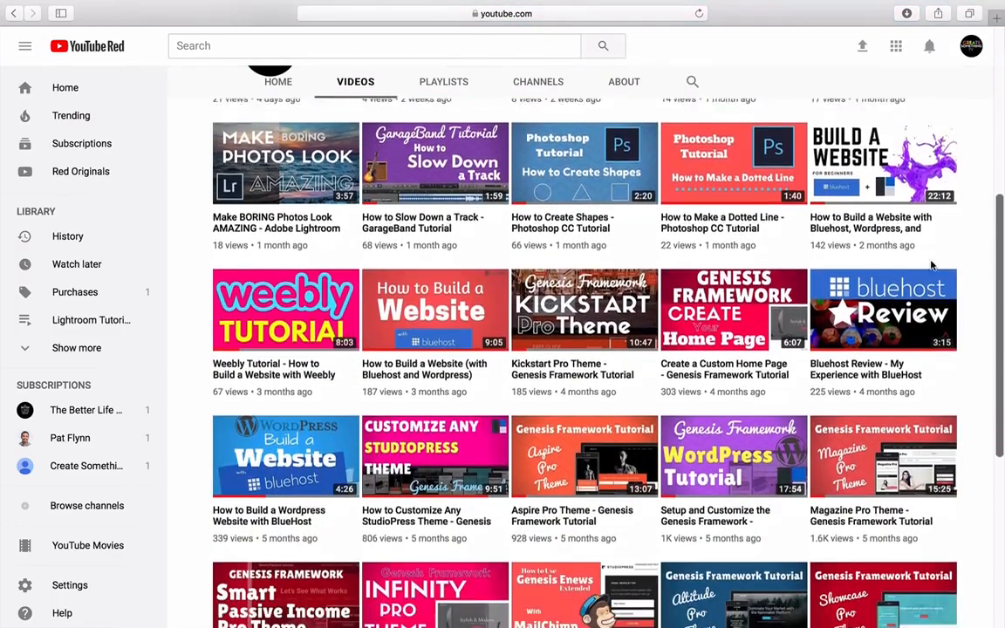
scroll(933, 266, "down", 8)
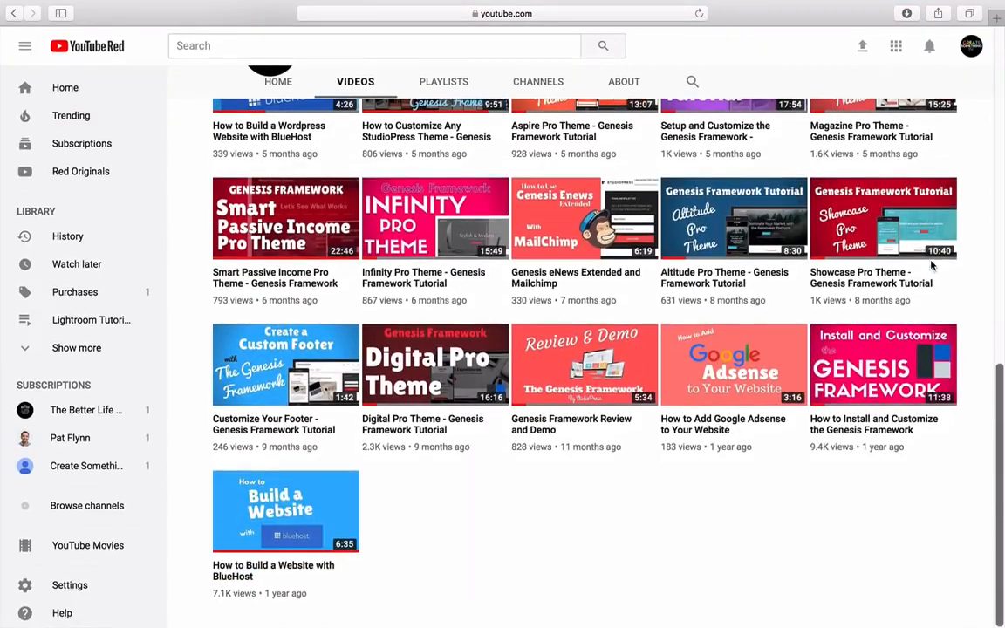
scroll(932, 266, "up", 10)
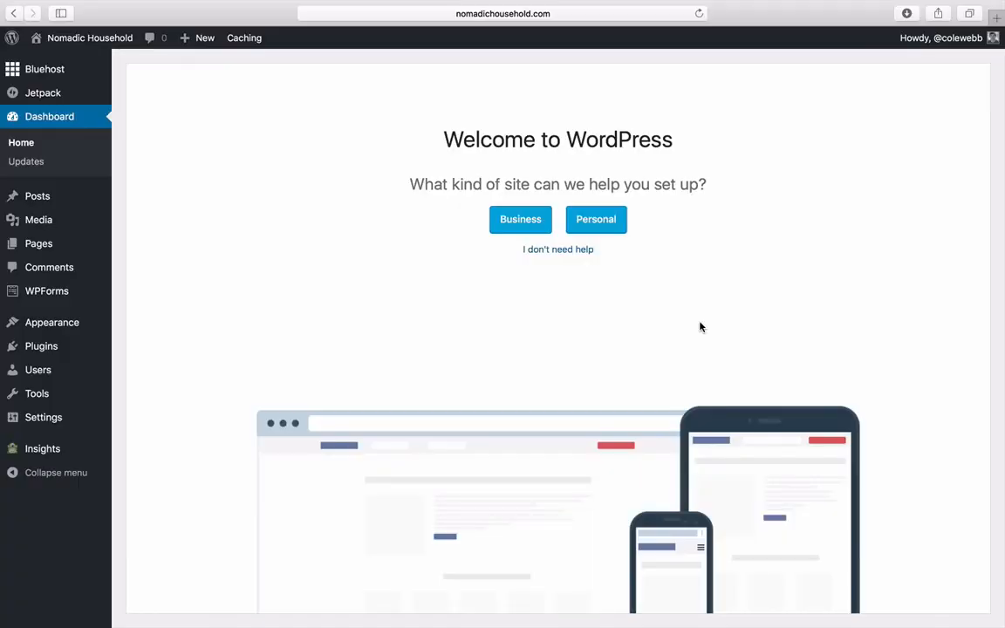